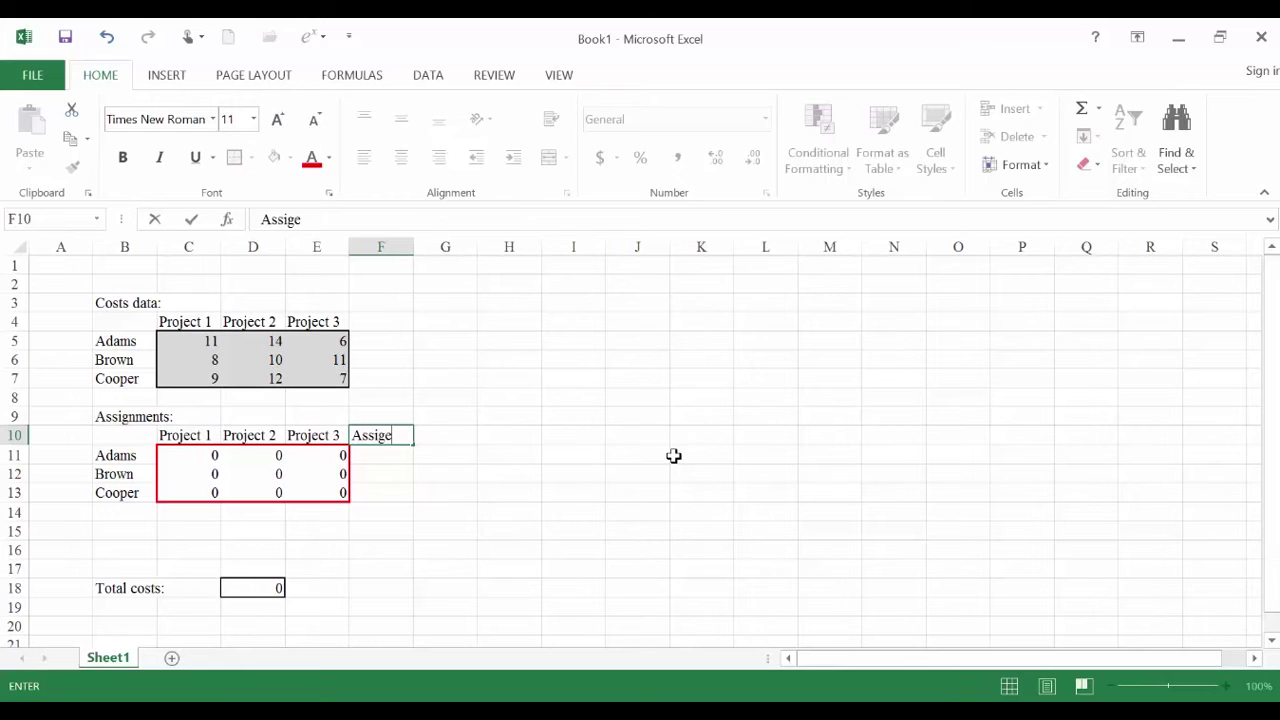
Step: Finish the "Assigned project" header in F10 and fill F11:F13 with SUM formulas totalling each row's assignments in columns C to E
type("d project")
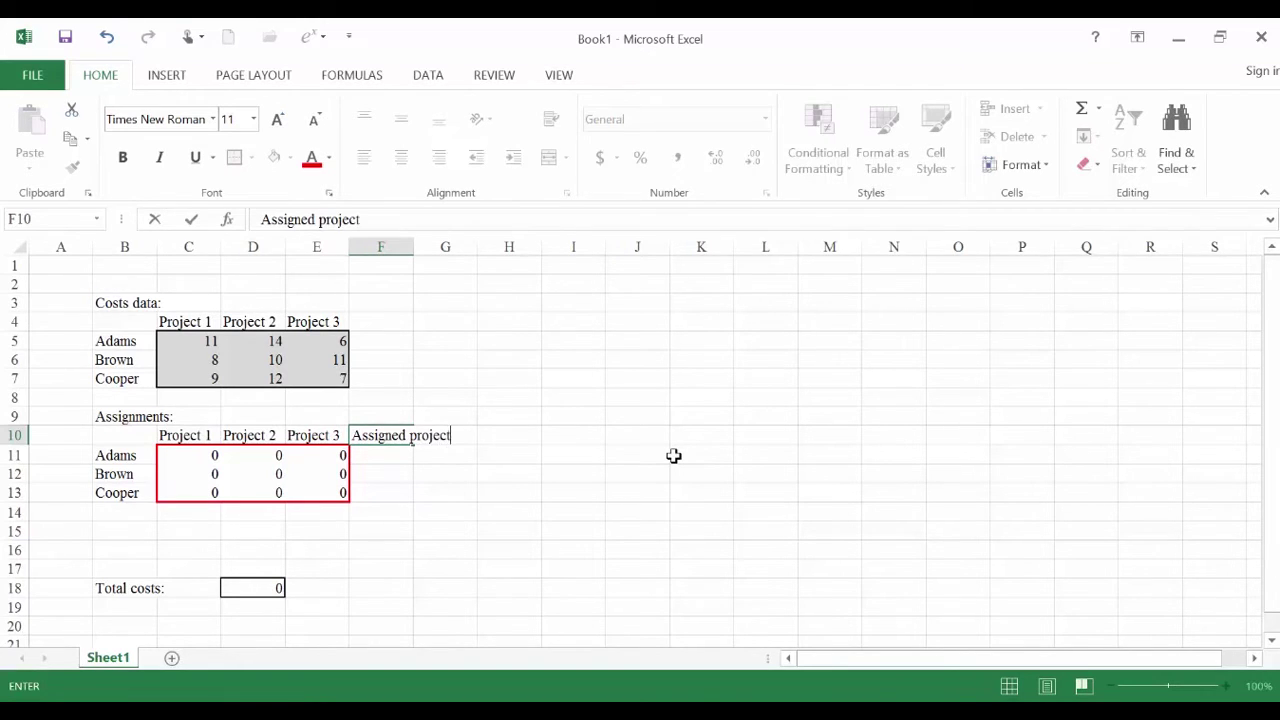
key("Return")
type("=")
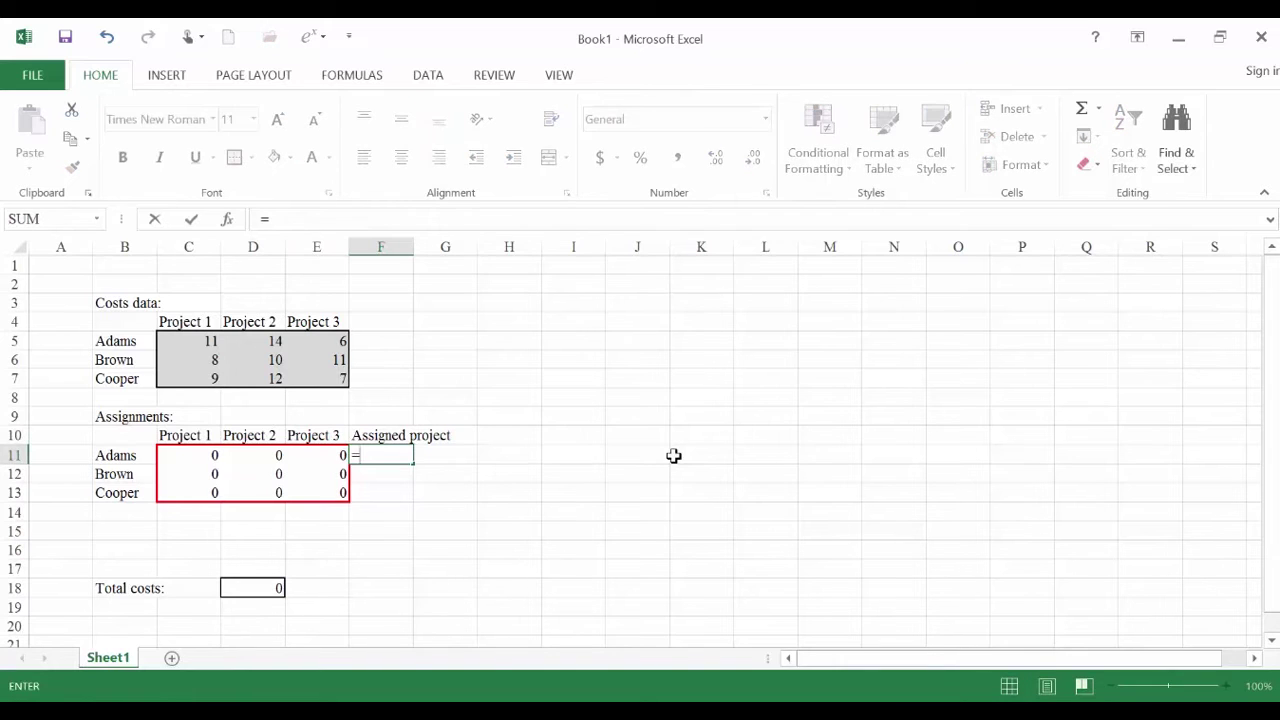
type("sum(")
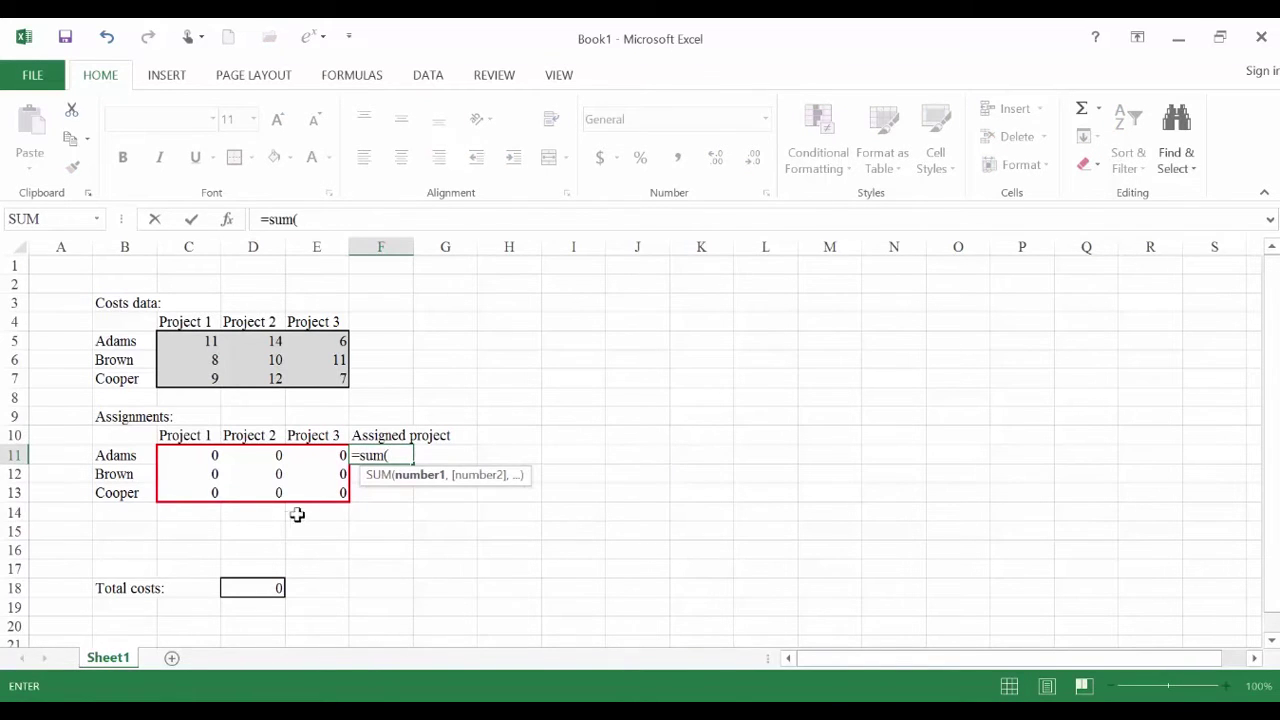
left_click_drag(180, 457, 291, 457)
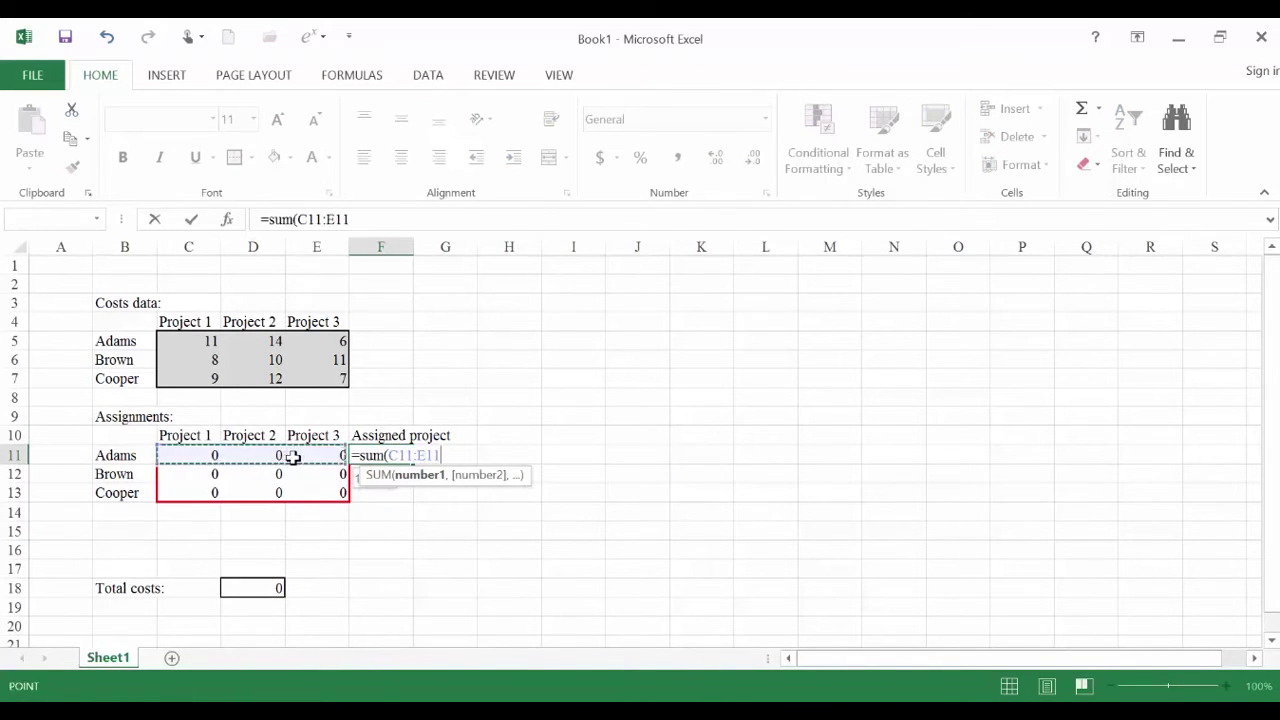
type(")")
key("Return")
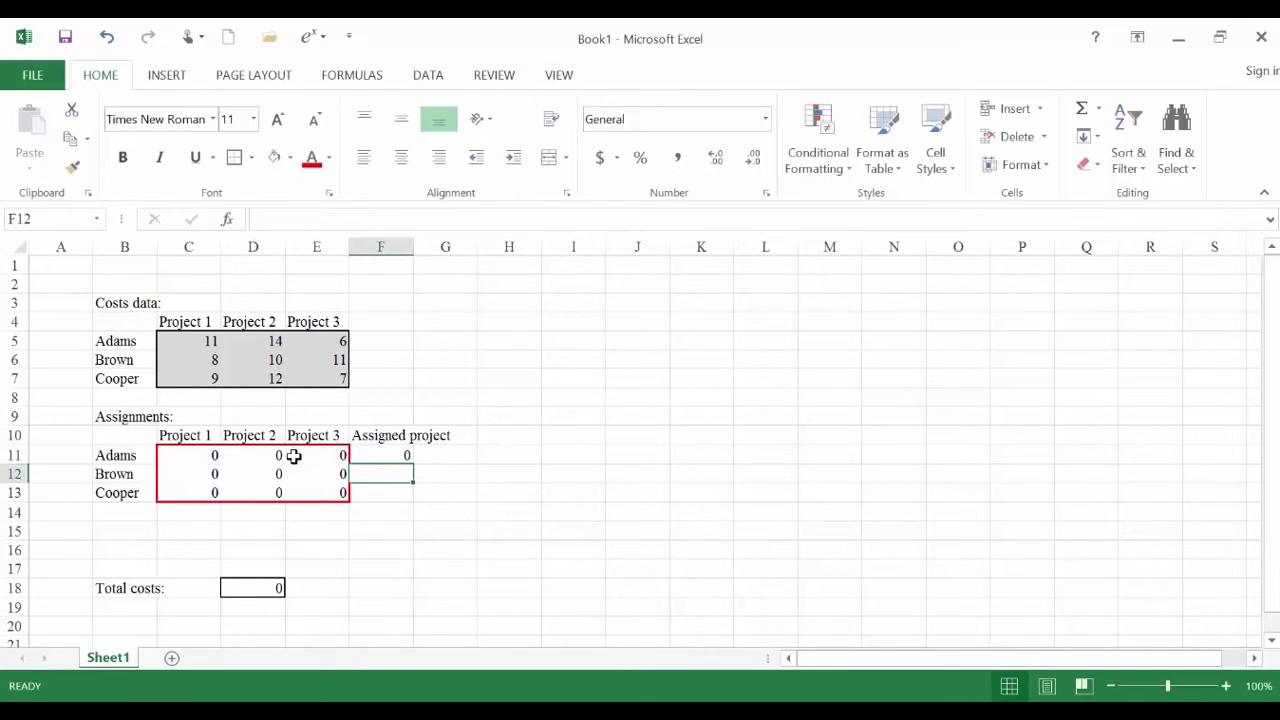
left_click(395, 455)
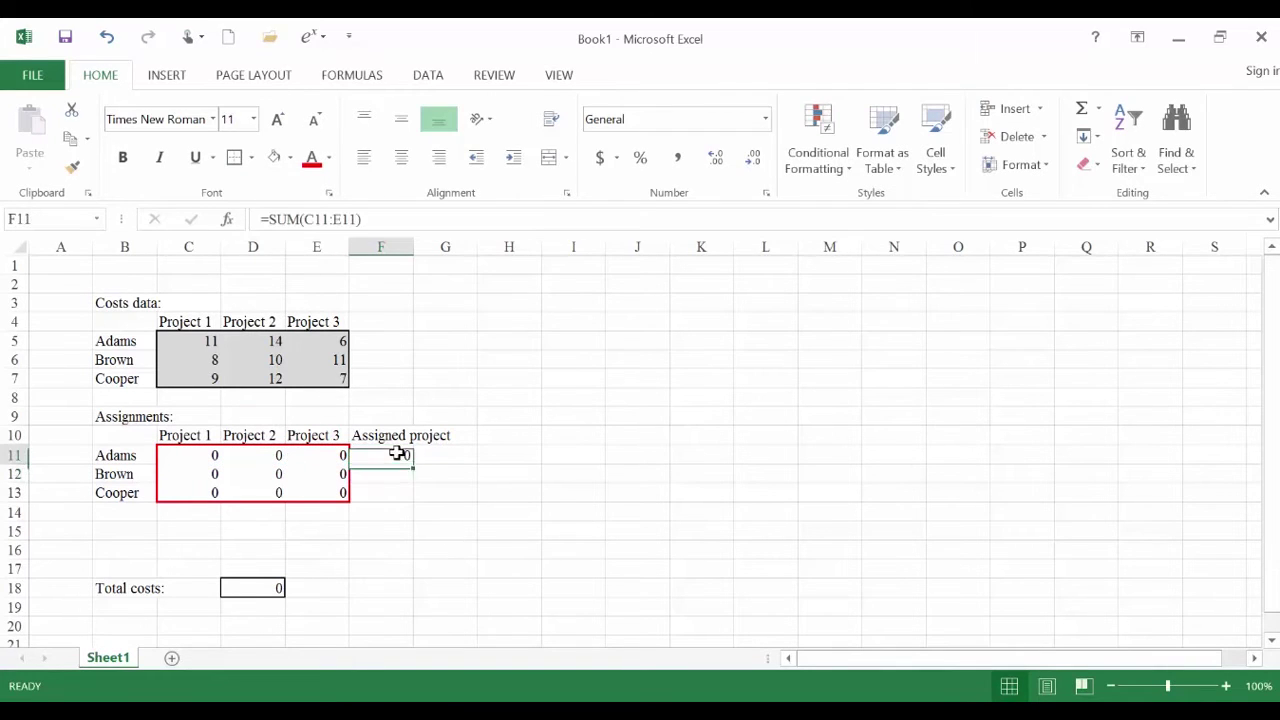
left_click_drag(417, 467, 420, 500)
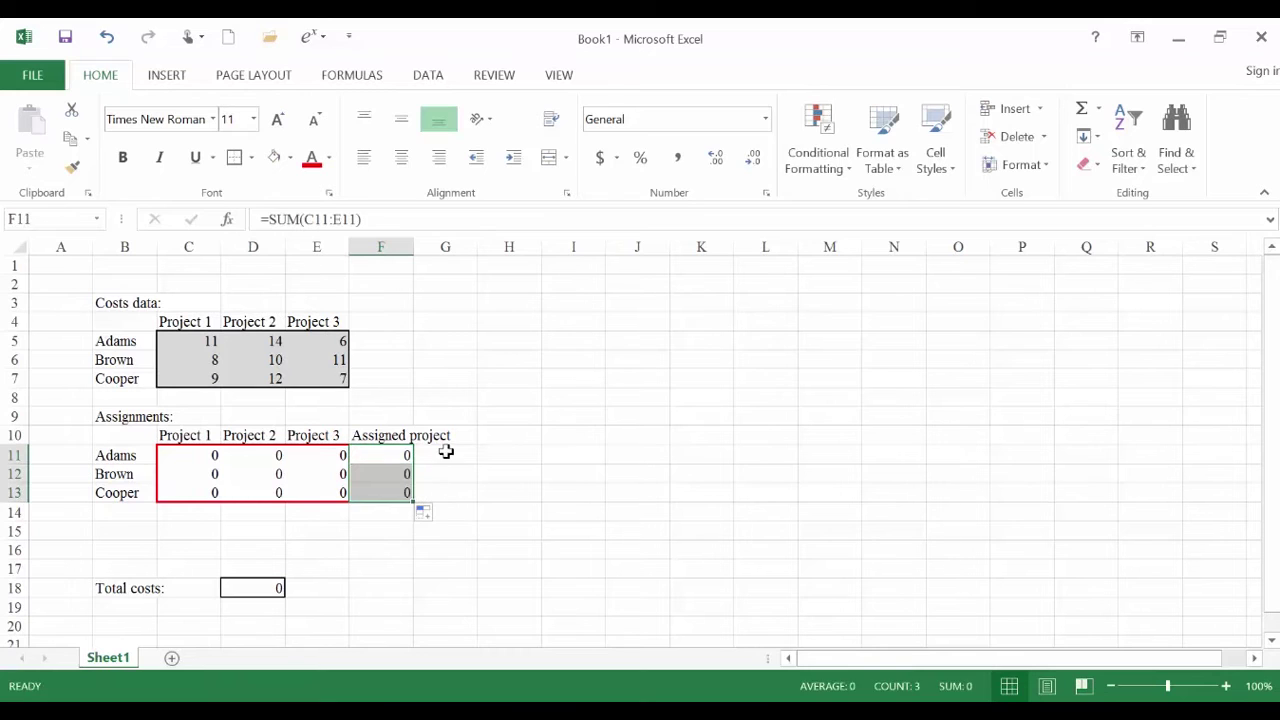
Step: Enter an equal sign in each of G11:G13 beside the assigned project totals
left_click(443, 455)
type("=")
key("Return")
type("=")
key("Return")
type("=")
key("Return")
Step: Add a "Required" header in H10 and enter 1 in each of H11:H13
key("Right")
key("Up")
key("Up")
key("Up")
key("Up")
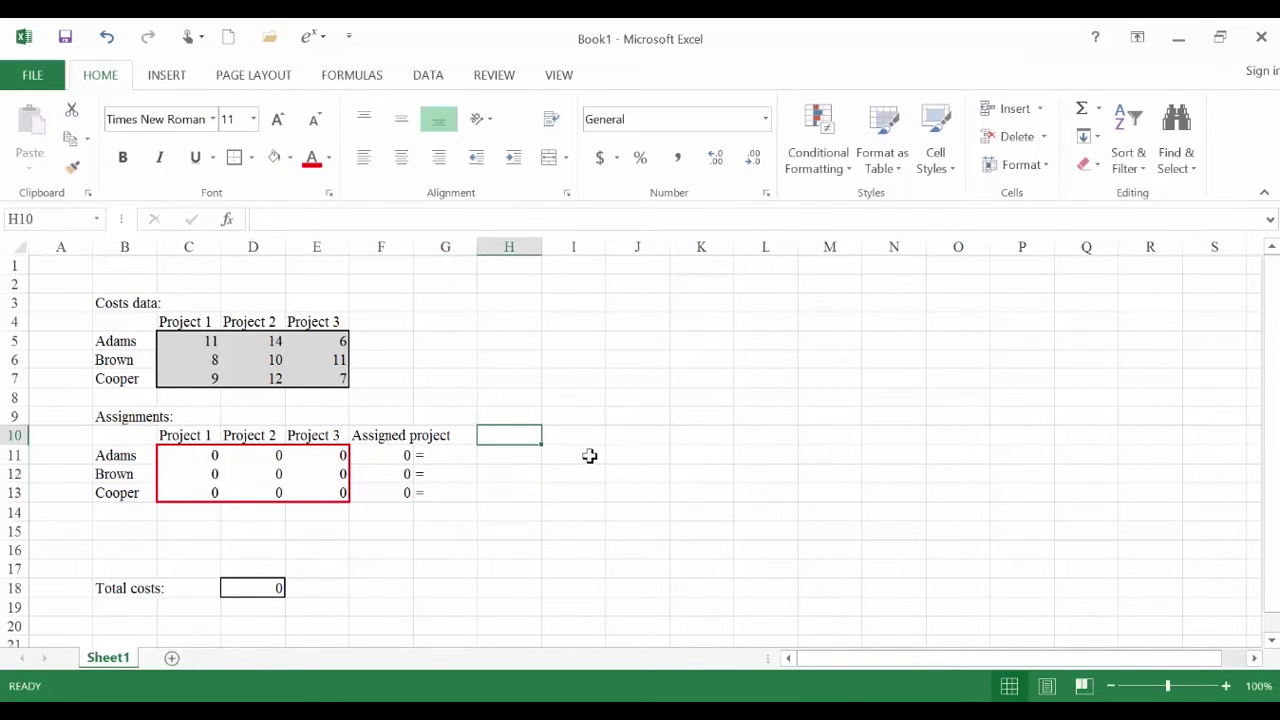
type("Required")
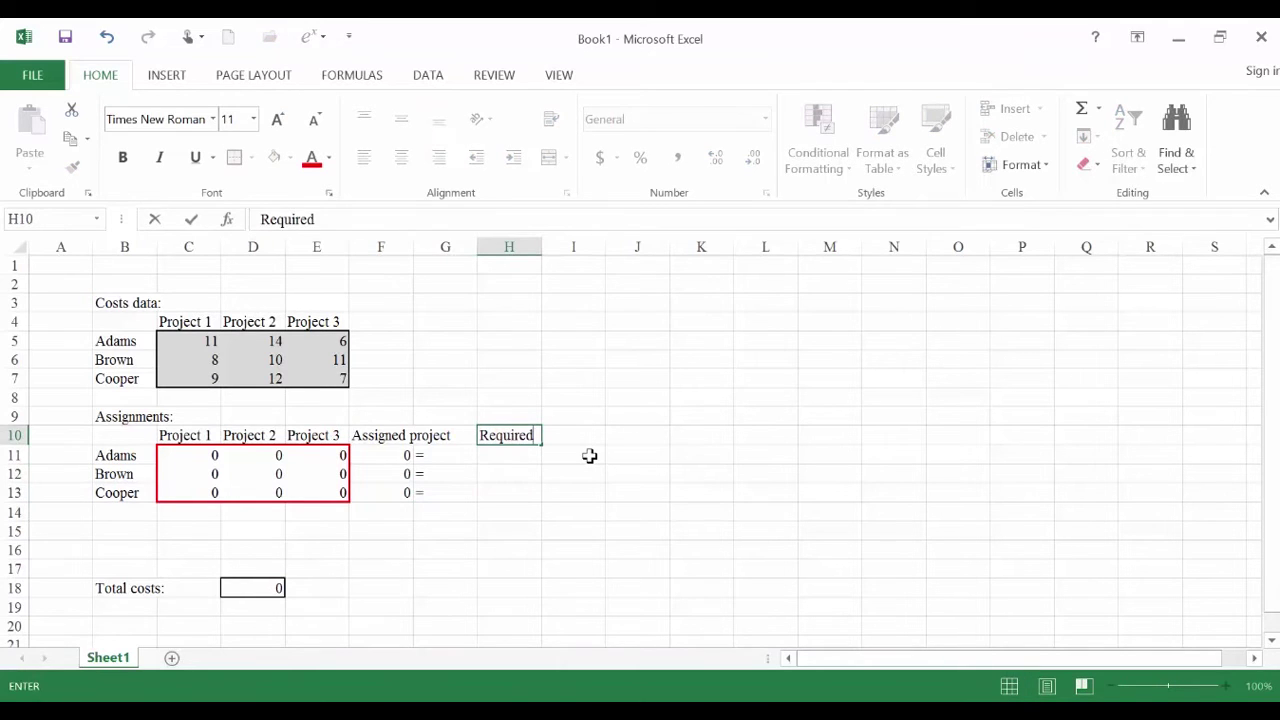
key("Return")
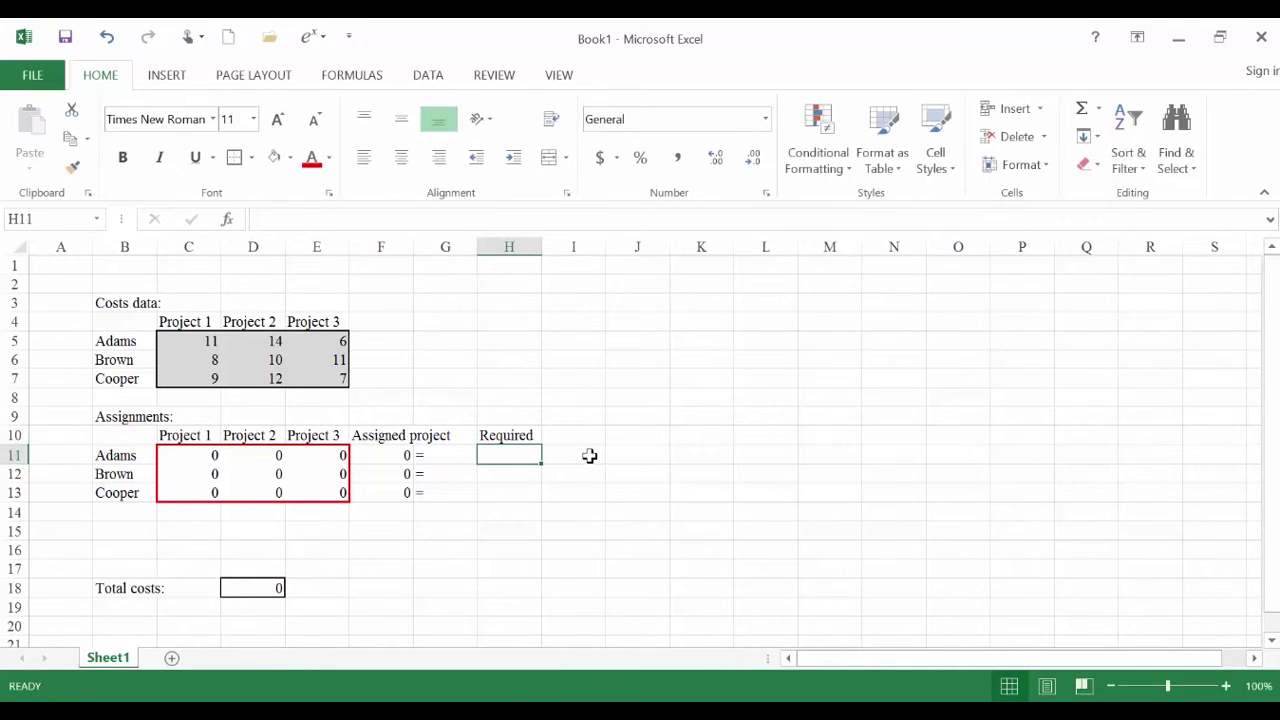
type("1")
key("Return")
type("1")
key("Return")
type("1")
key("Return")
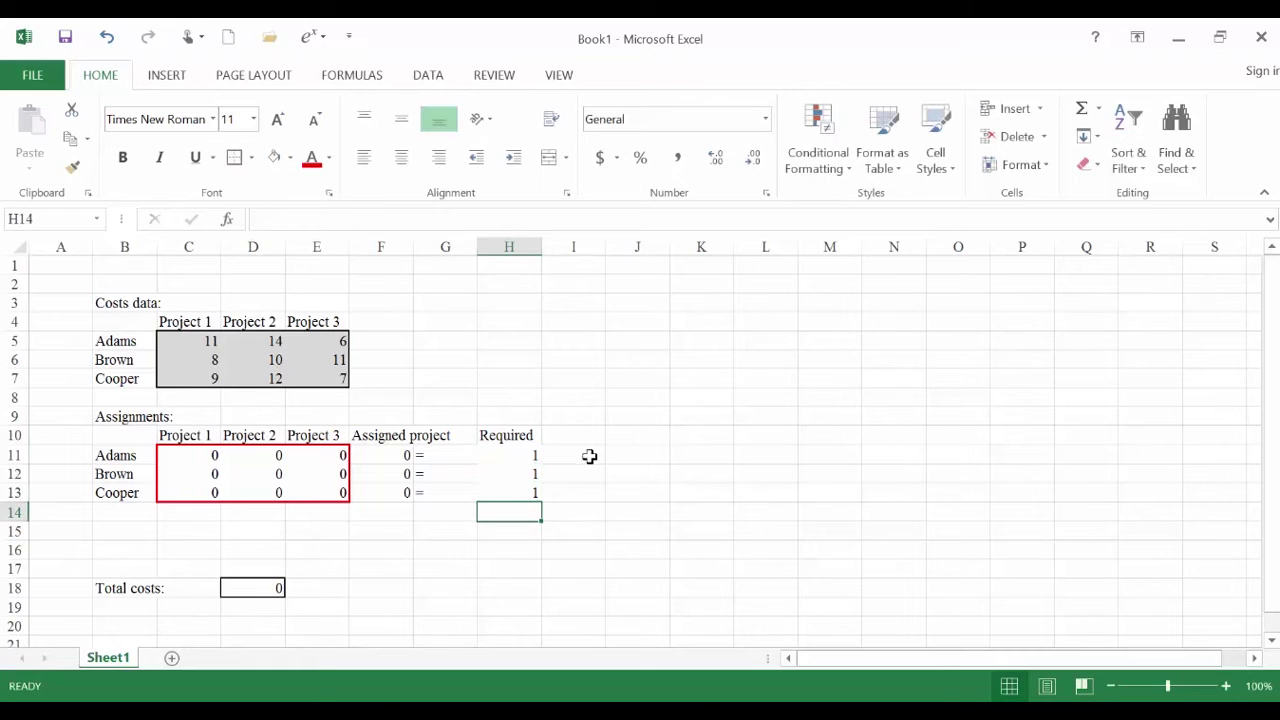
left_click(518, 455)
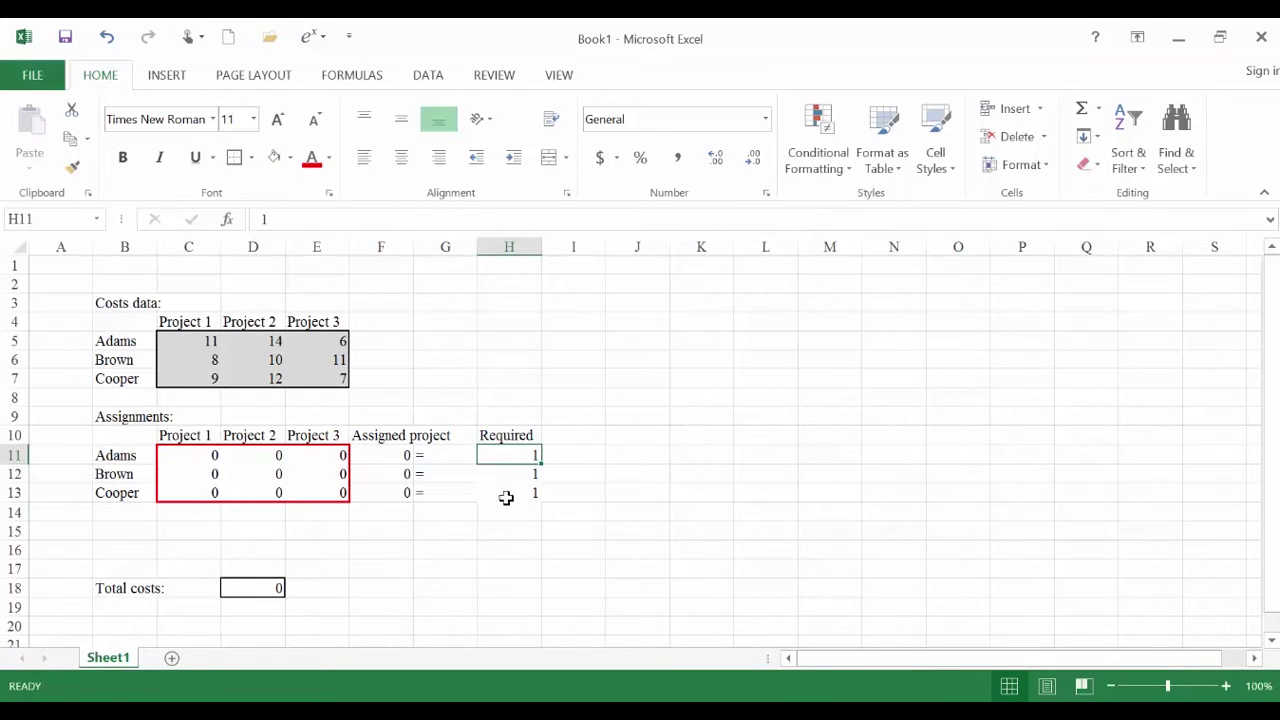
left_click(506, 493)
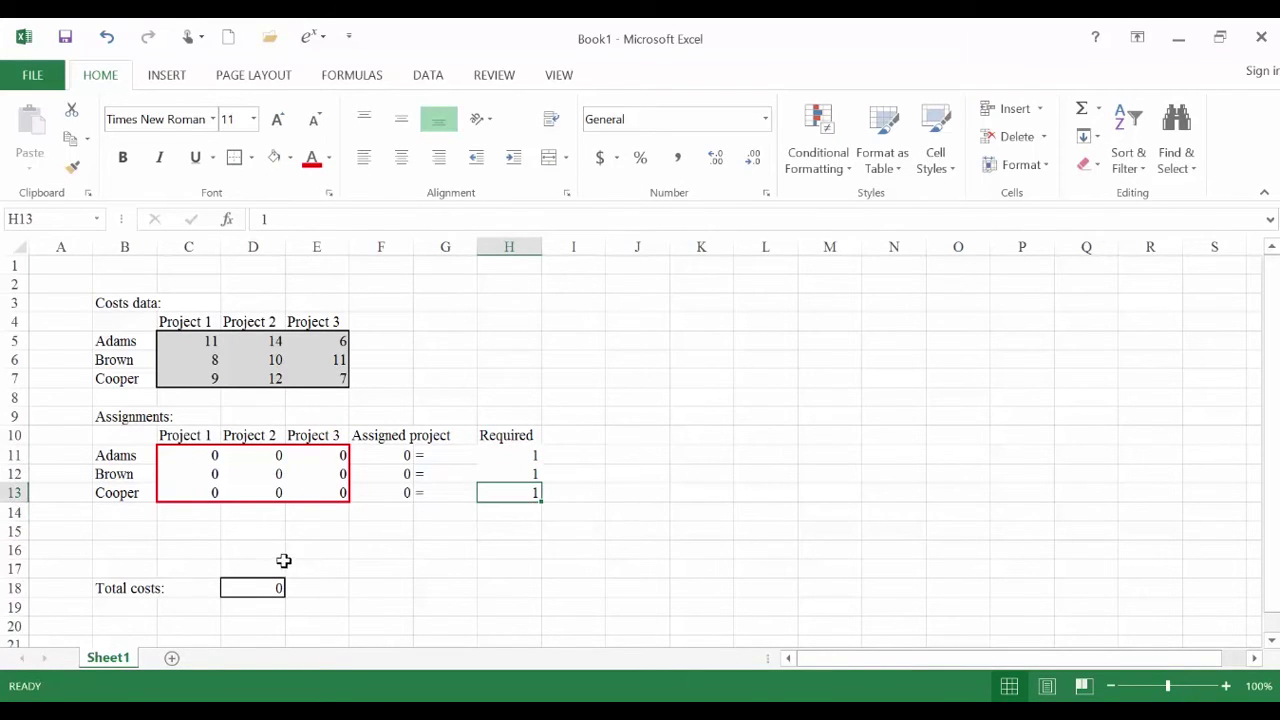
Step: Label cell B14 below the assignment rows "Assigned worker"
left_click(134, 512)
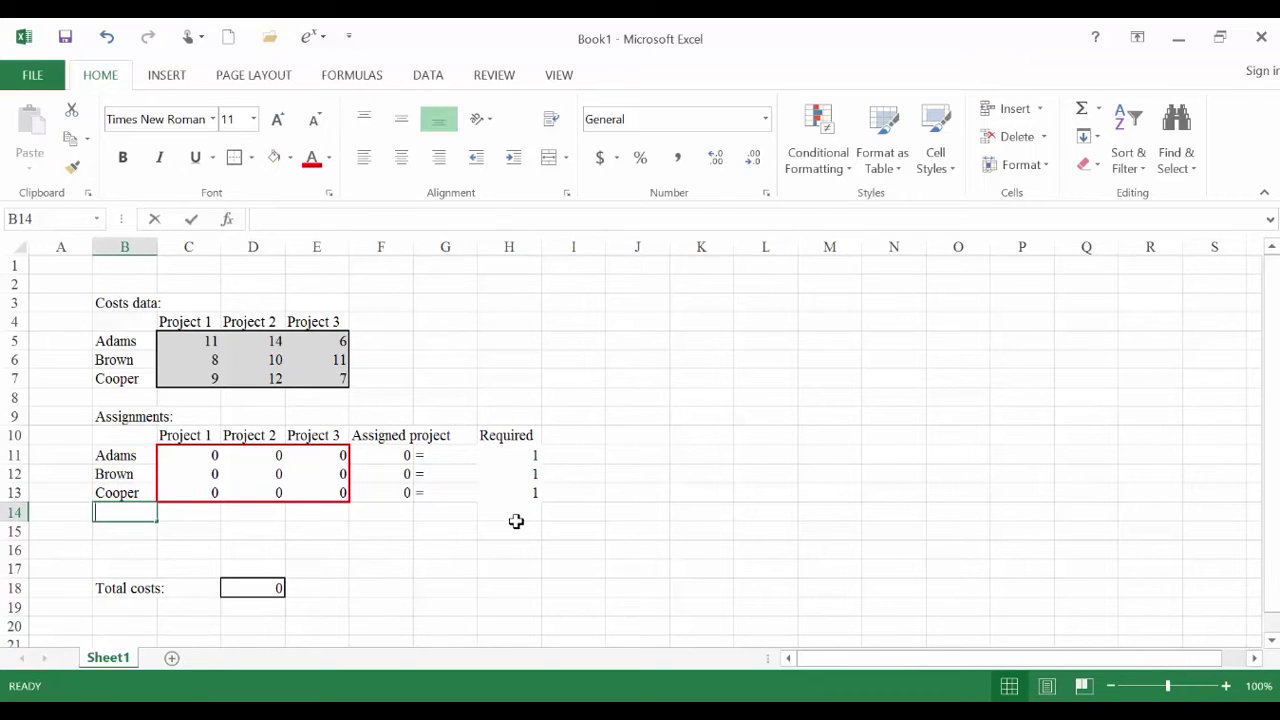
type("Assigned")
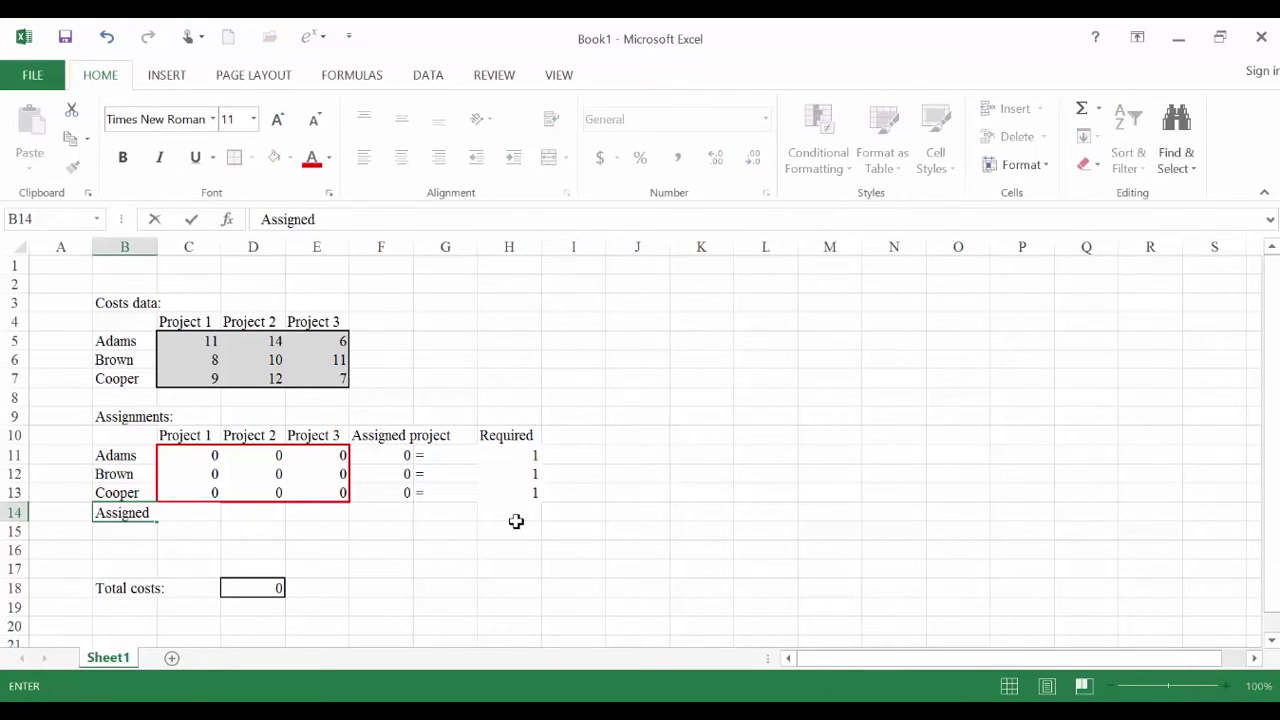
type(" worke")
key("Return")
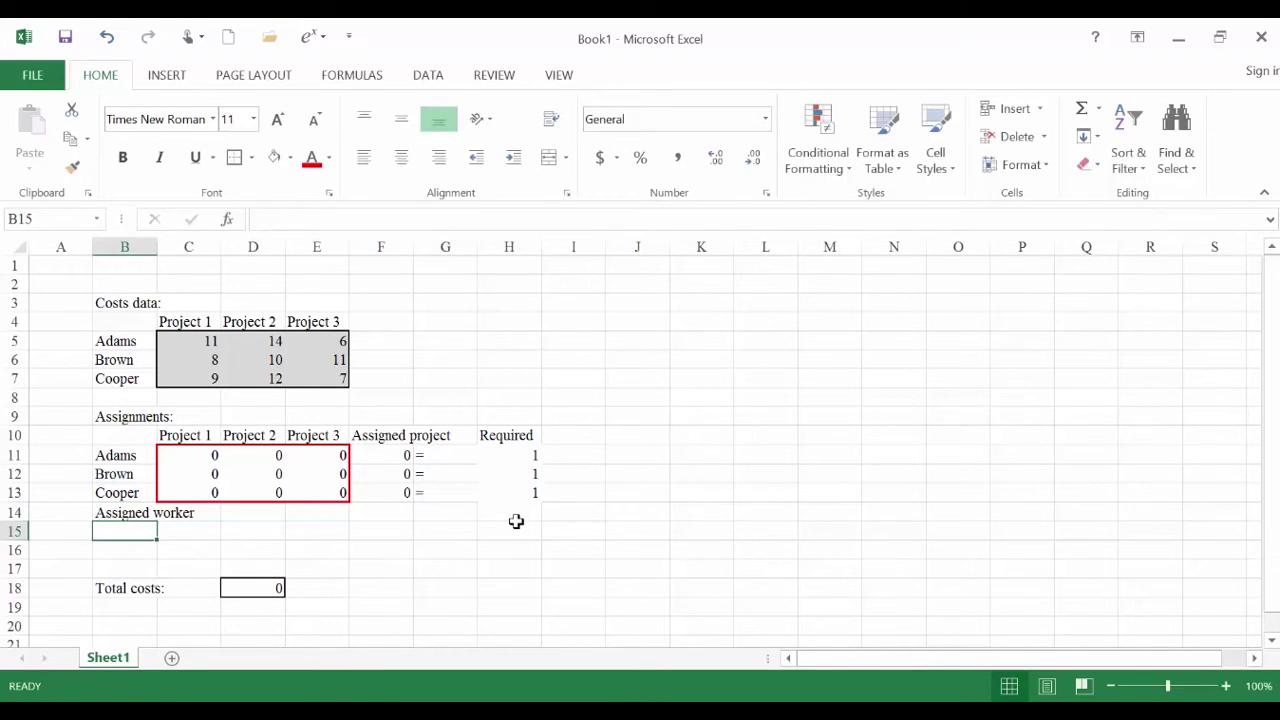
Step: Sum C11:C13 in C14 and copy the formula across to E14 to total each project's assignments
key("Right")
key("Up")
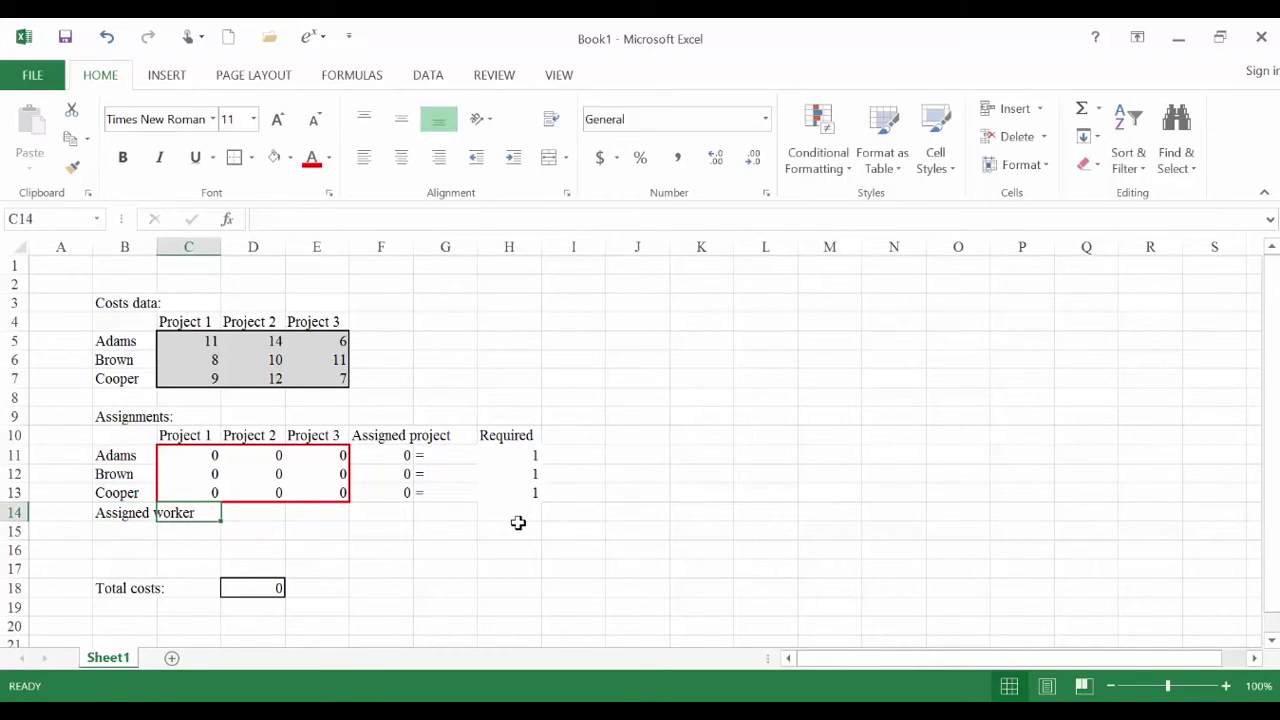
type("=sum(")
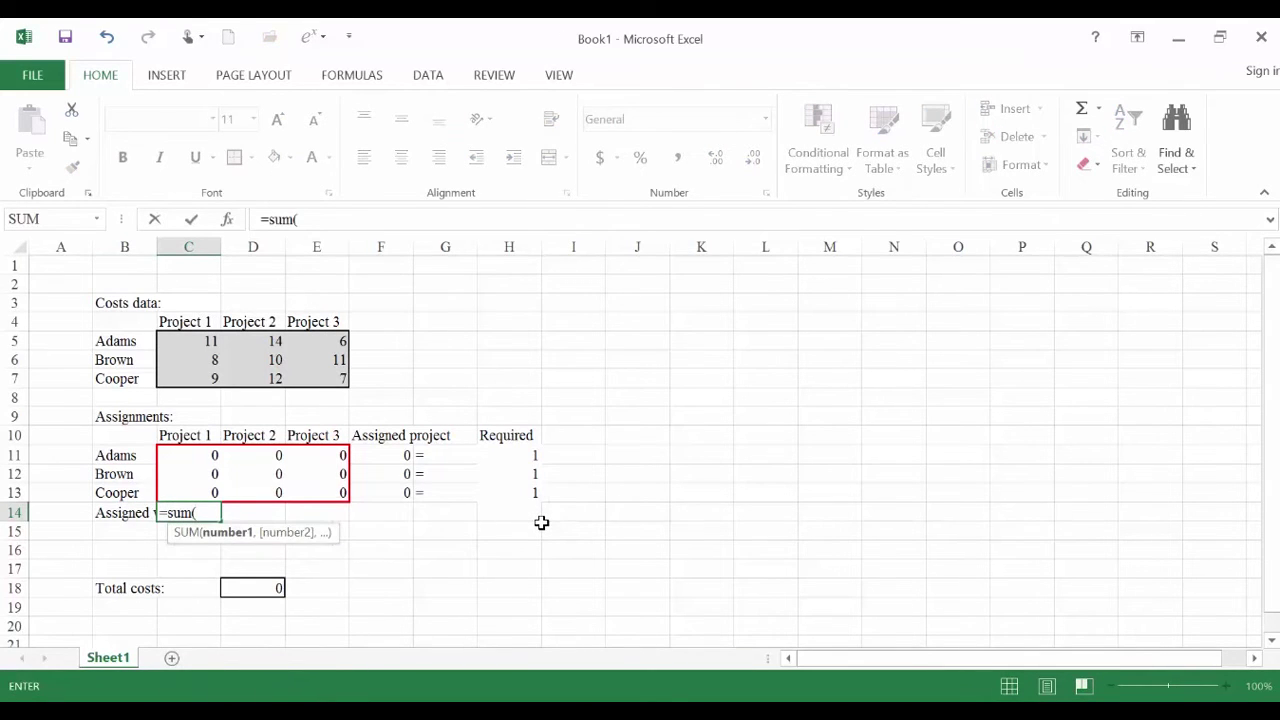
left_click_drag(200, 455, 192, 490)
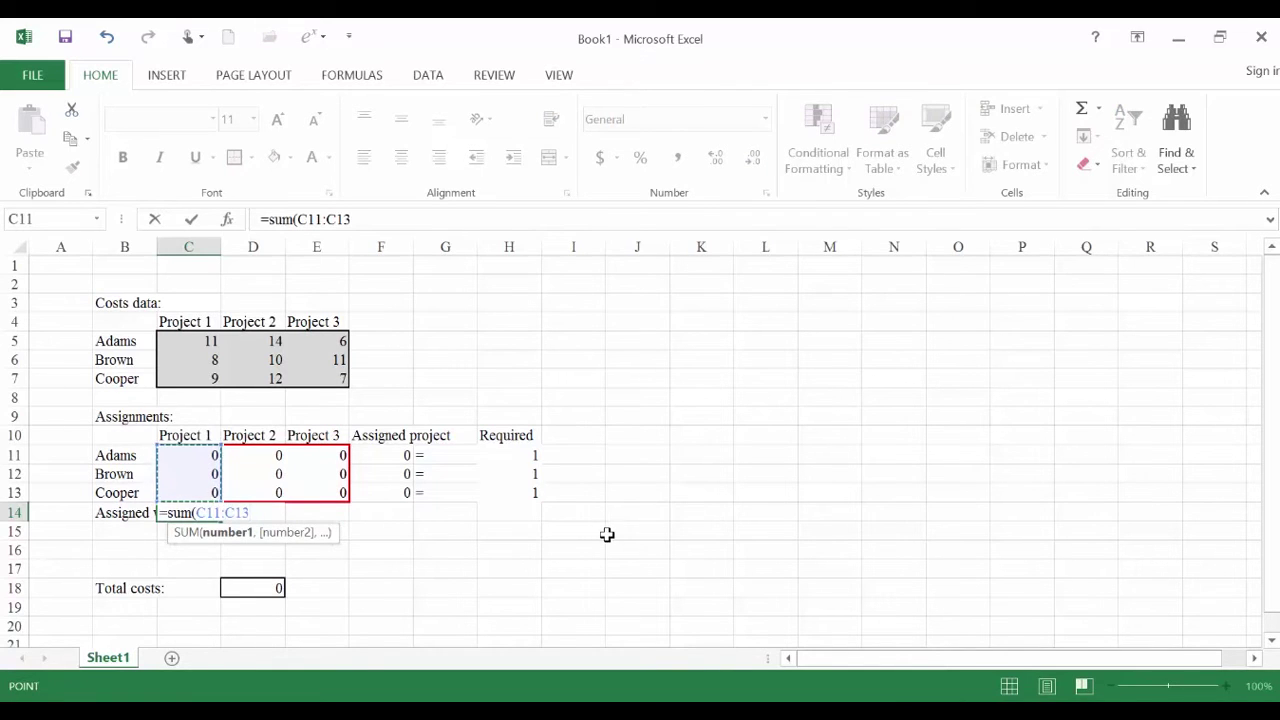
type(")")
key("Return")
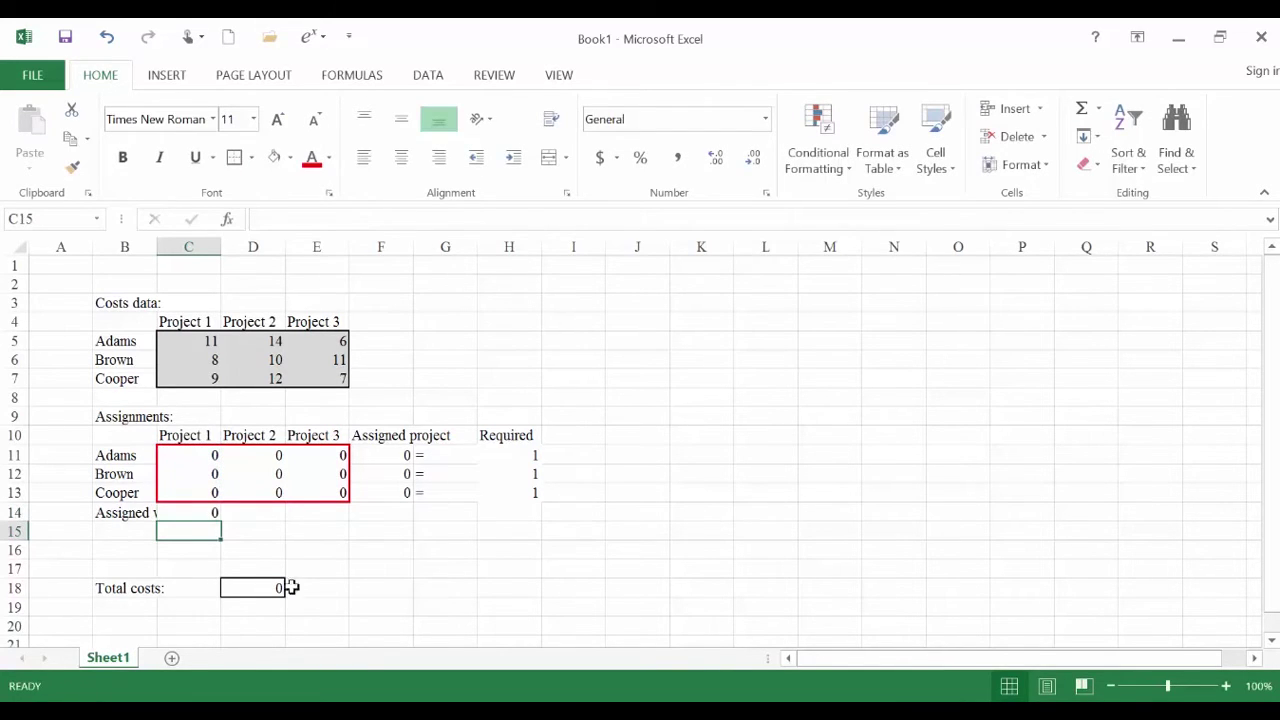
left_click(203, 513)
left_click_drag(222, 519, 345, 520)
Step: Widen columns B and F to fit their labels and centre the equal signs in G11:G13
left_click_drag(160, 244, 196, 246)
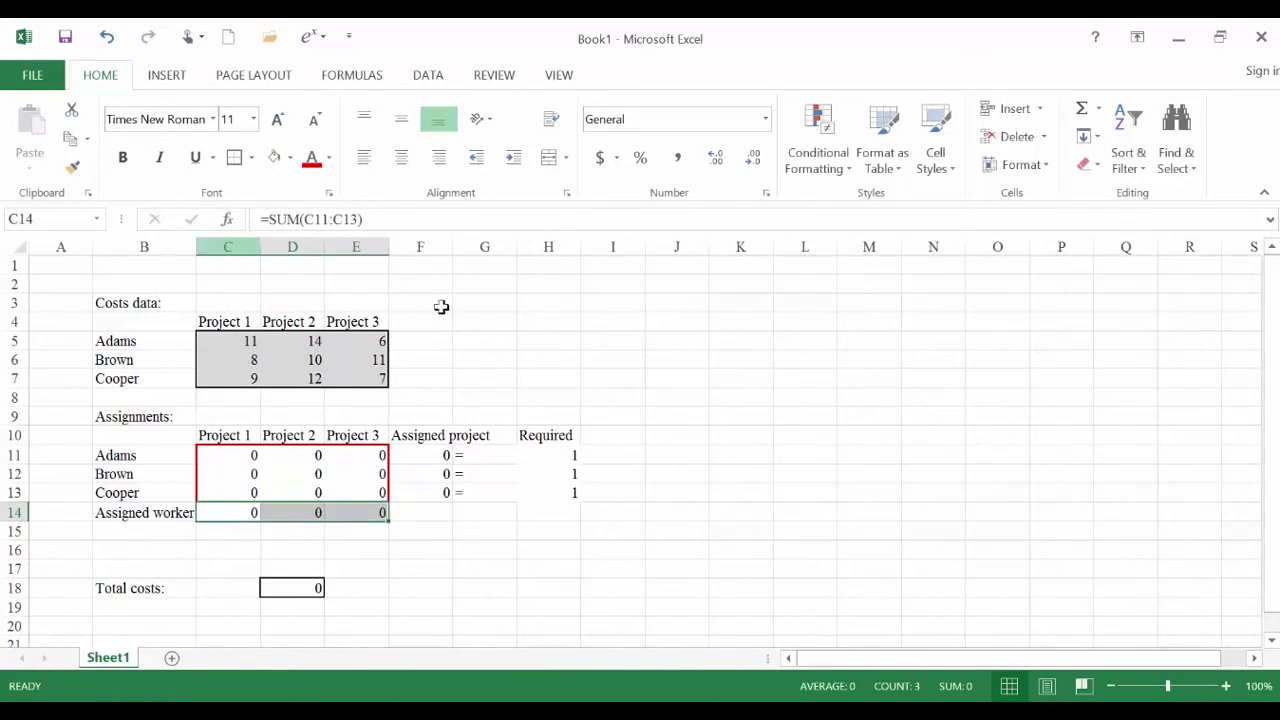
left_click_drag(452, 248, 491, 248)
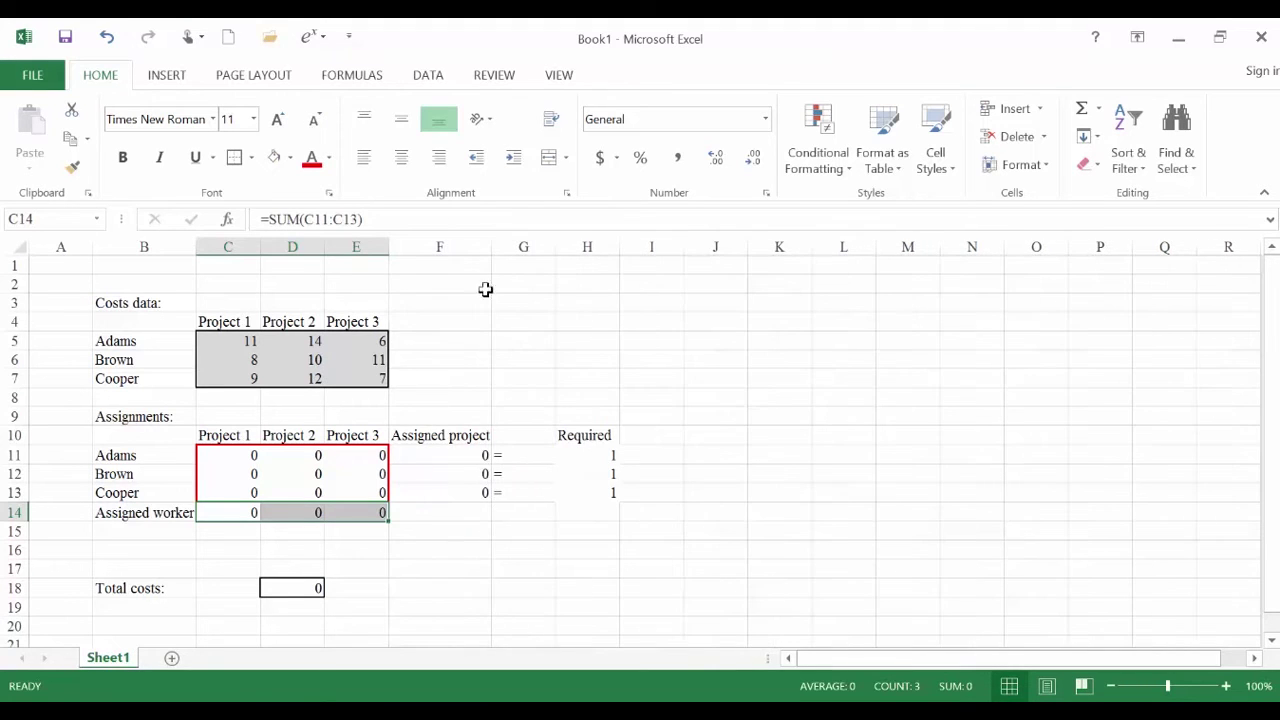
left_click(449, 472)
left_click_drag(500, 456, 516, 490)
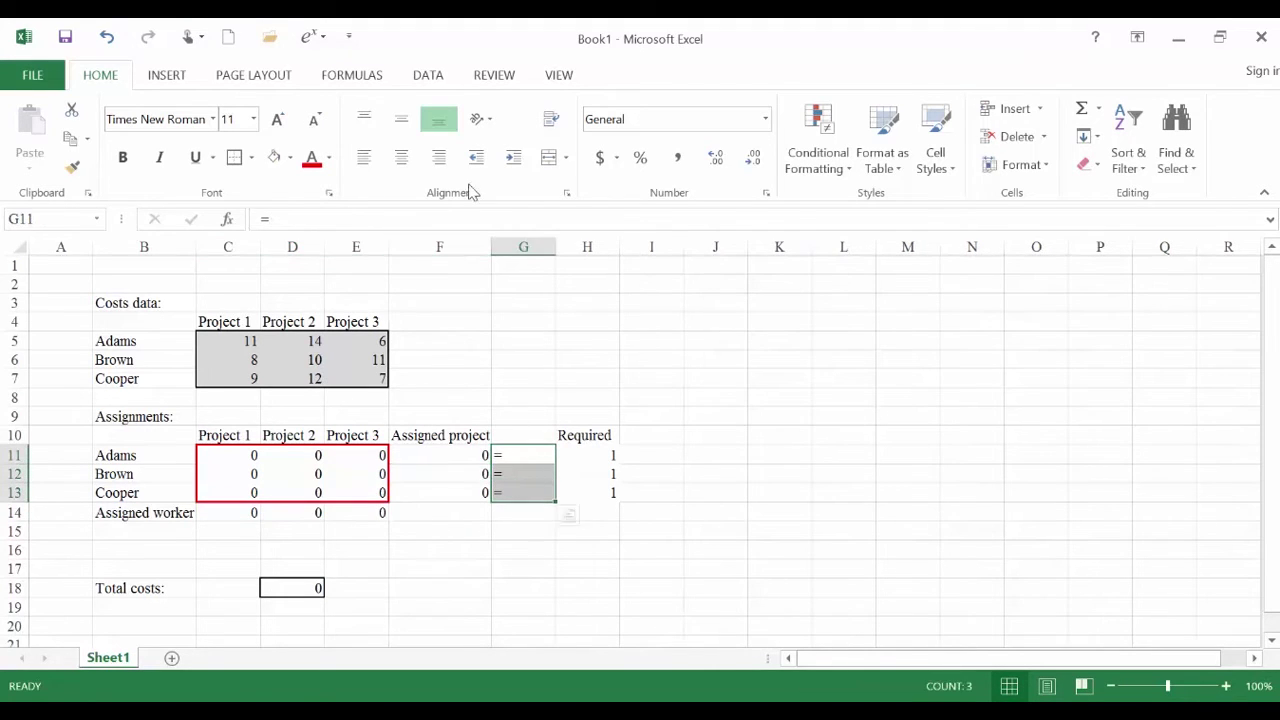
left_click(401, 157)
left_click(431, 545)
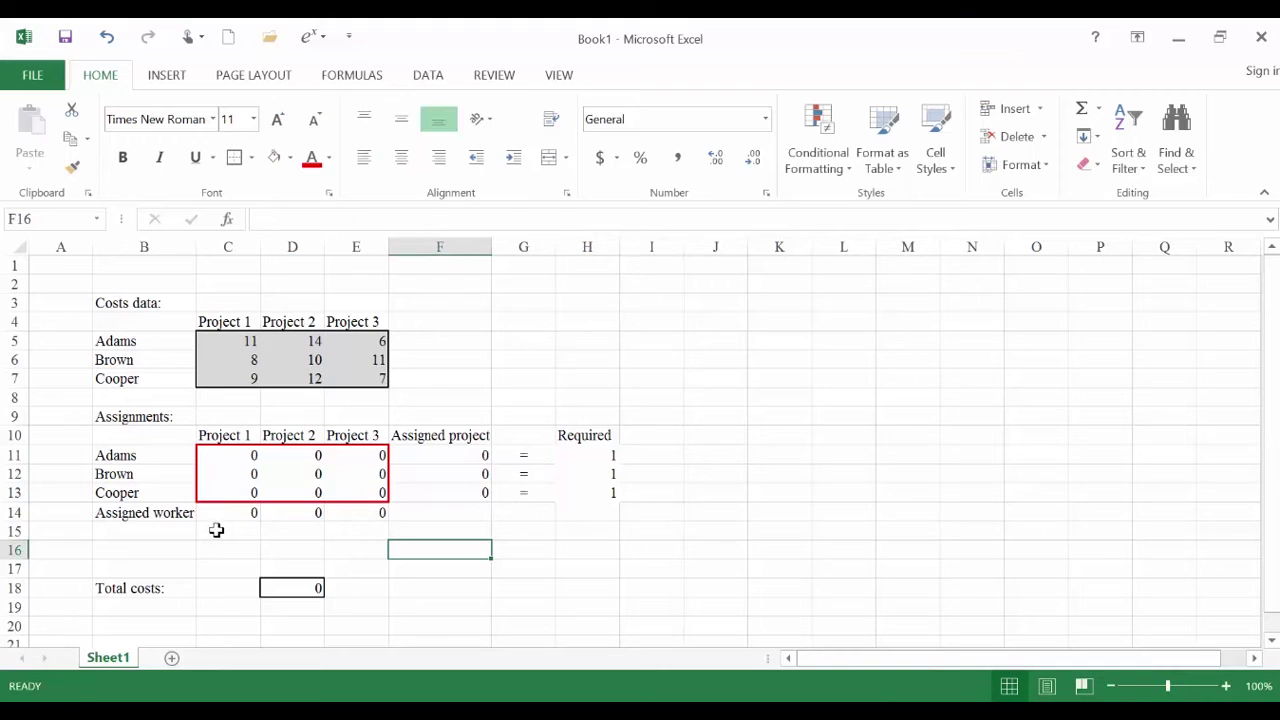
Step: Enter an equal sign in C15 below the Project 1 total
left_click(155, 544)
left_click(211, 527)
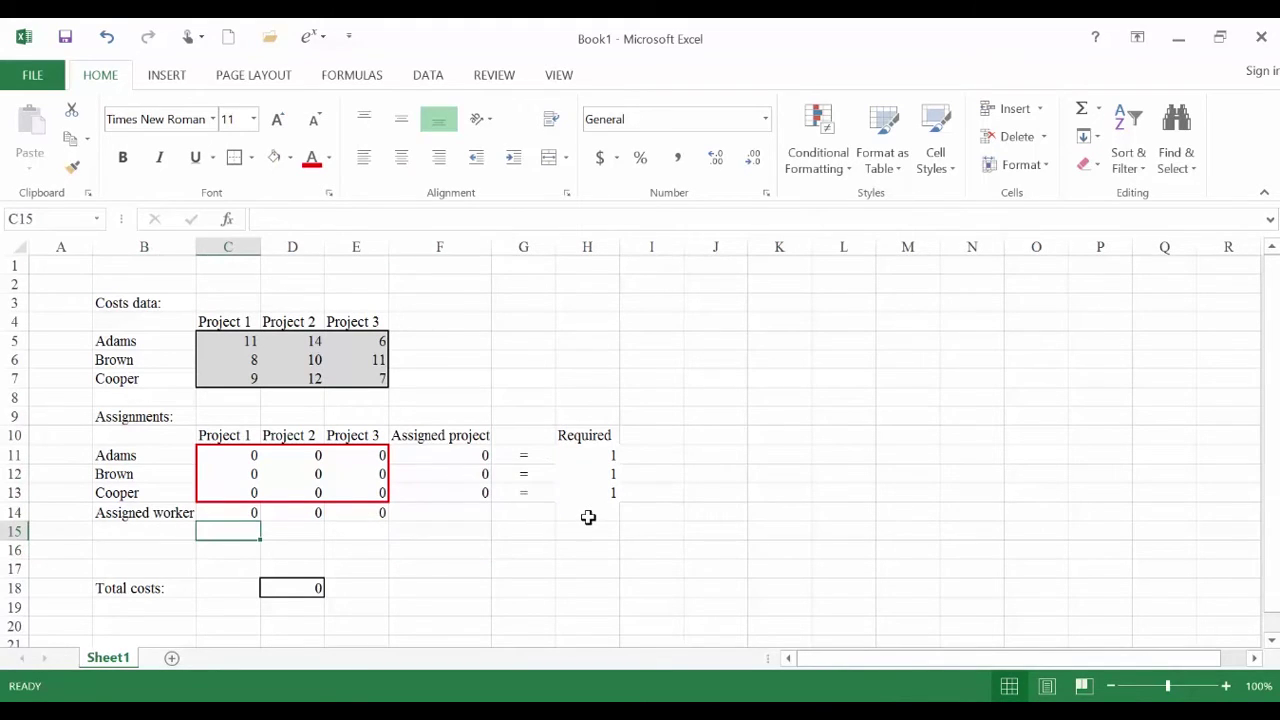
type("=")
key("Right")
type("=")
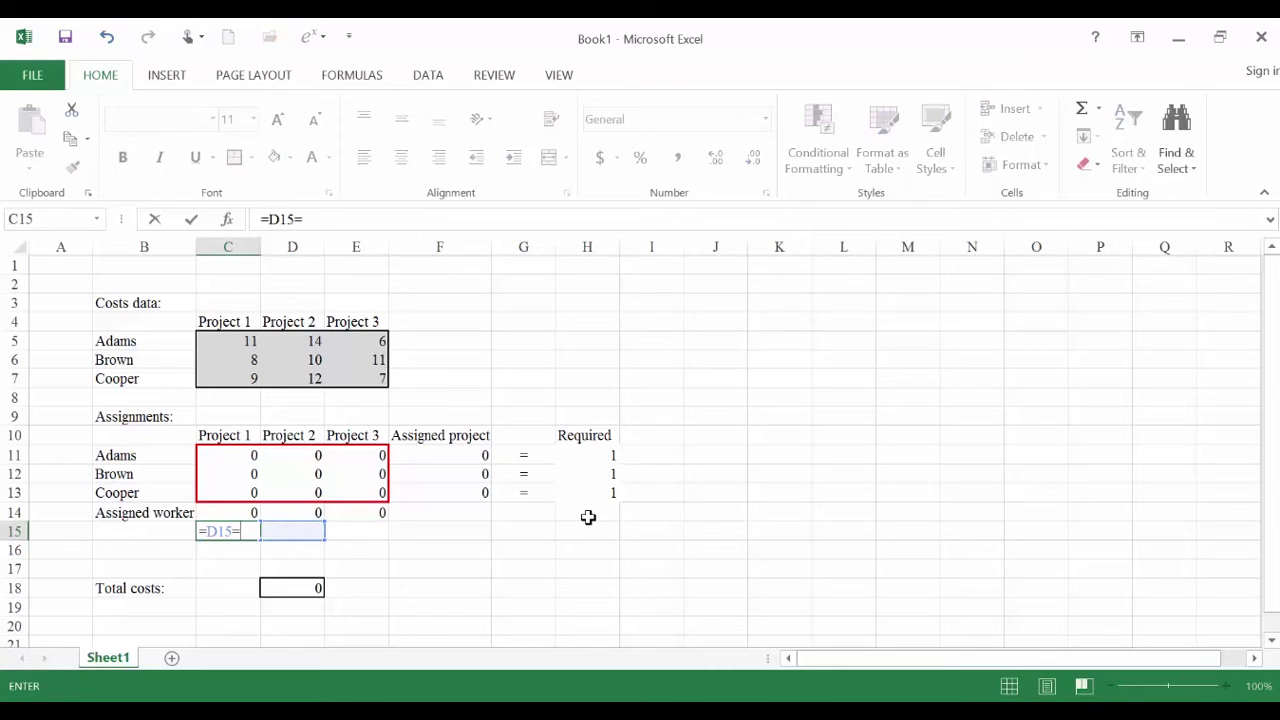
key("BackSpace")
key("BackSpace")
key("BackSpace")
key("BackSpace")
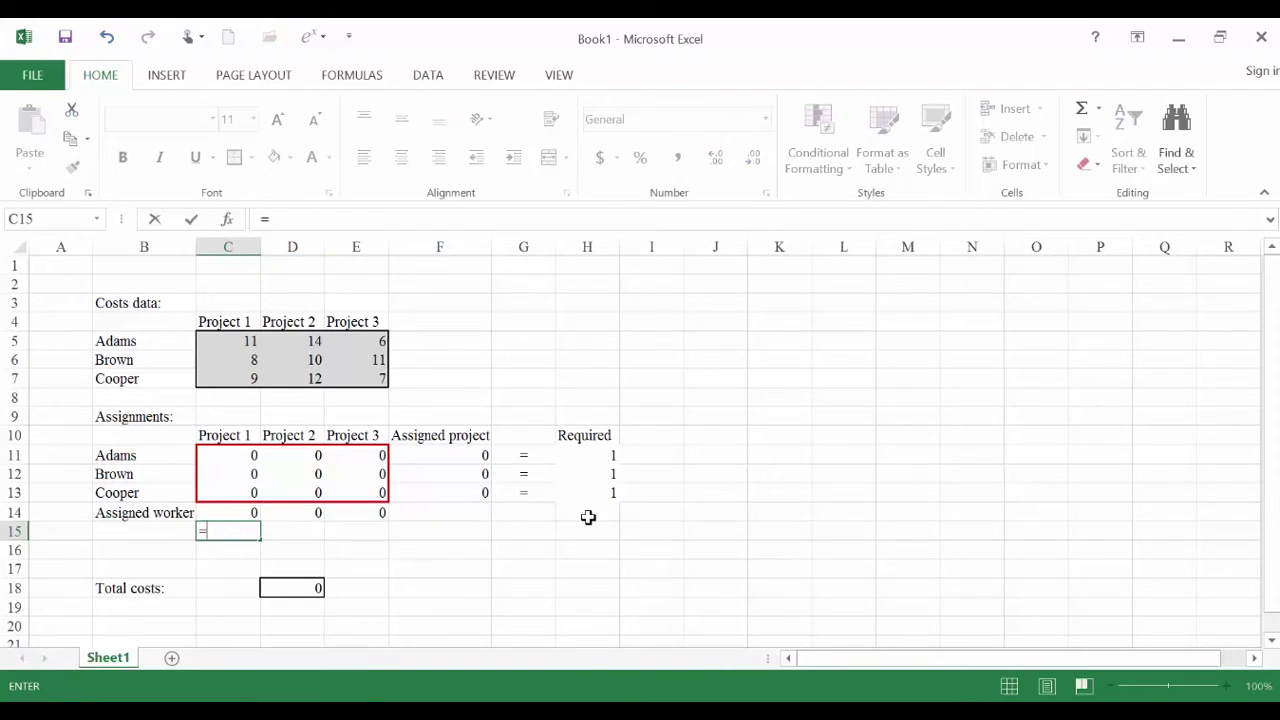
Step: Enter equal signs in D15 and E15 below the Project 2 and Project 3 totals
key("Return")
key("Right")
key("Up")
type("=")
key("Return")
key("Right")
key("Up")
type("=")
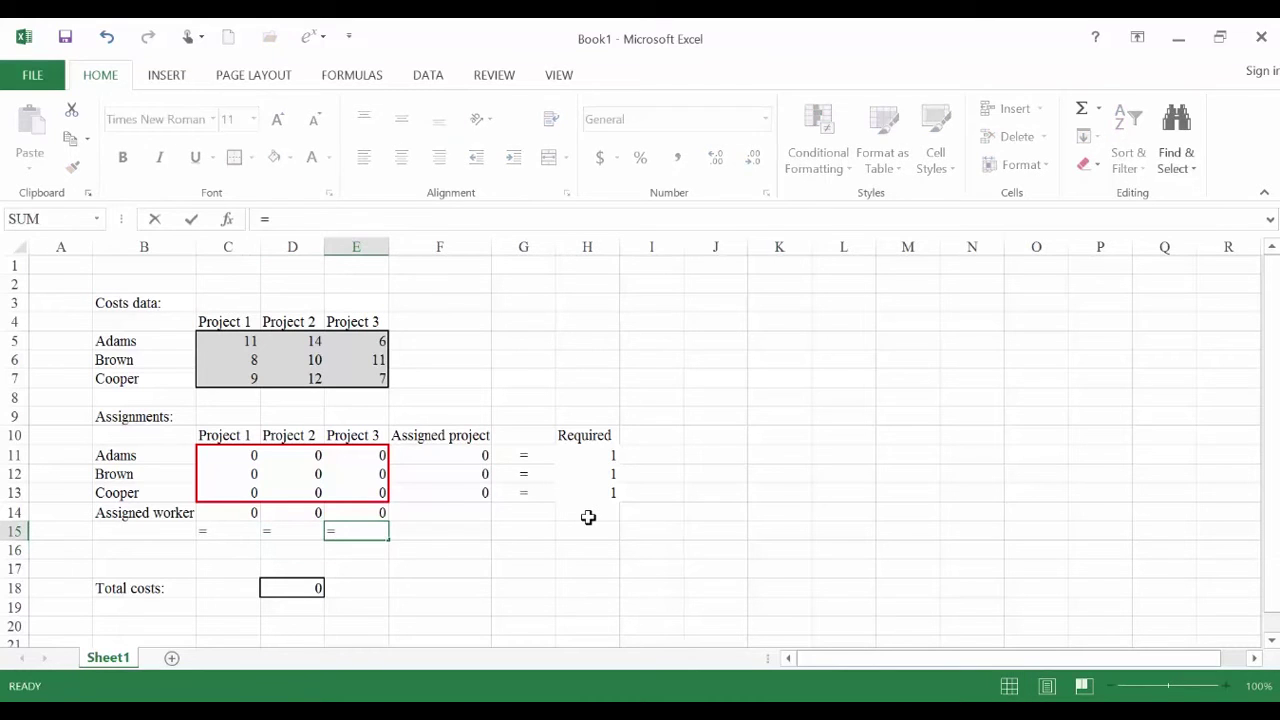
key("Return")
Step: Add a "Required" label in B16 and enter 1 in each of C16:E16
left_click(180, 546)
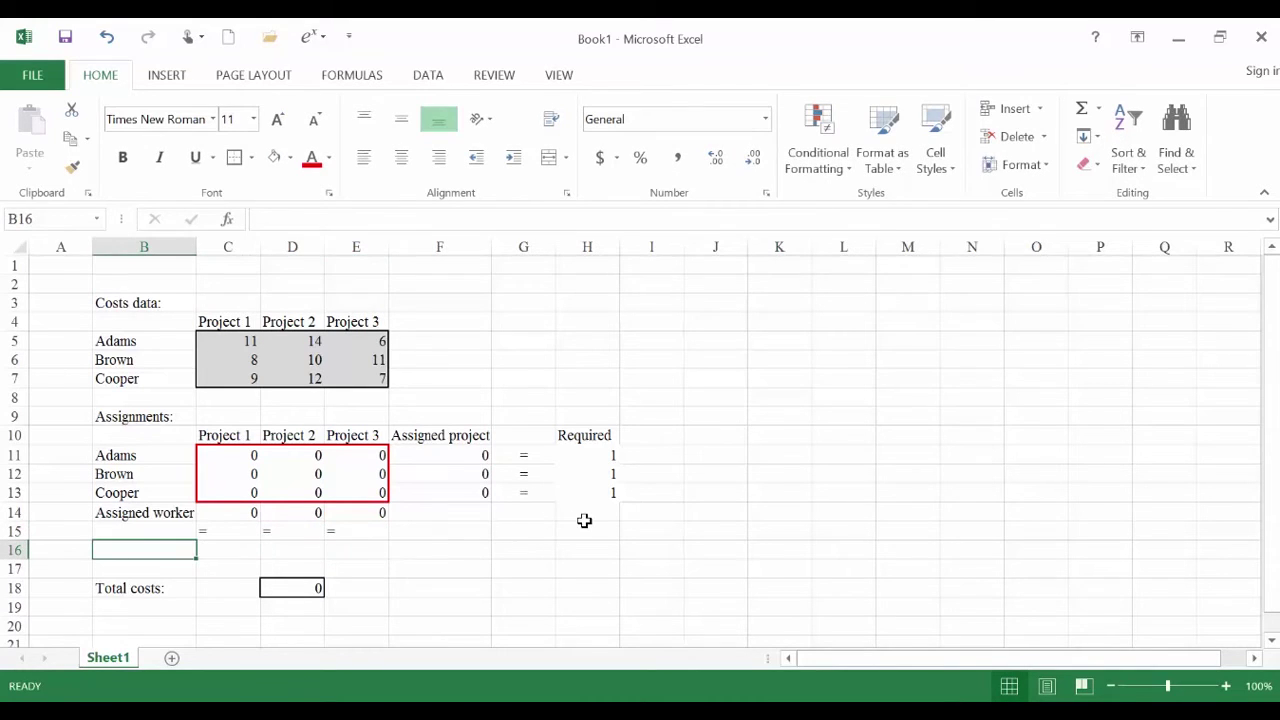
type("Required")
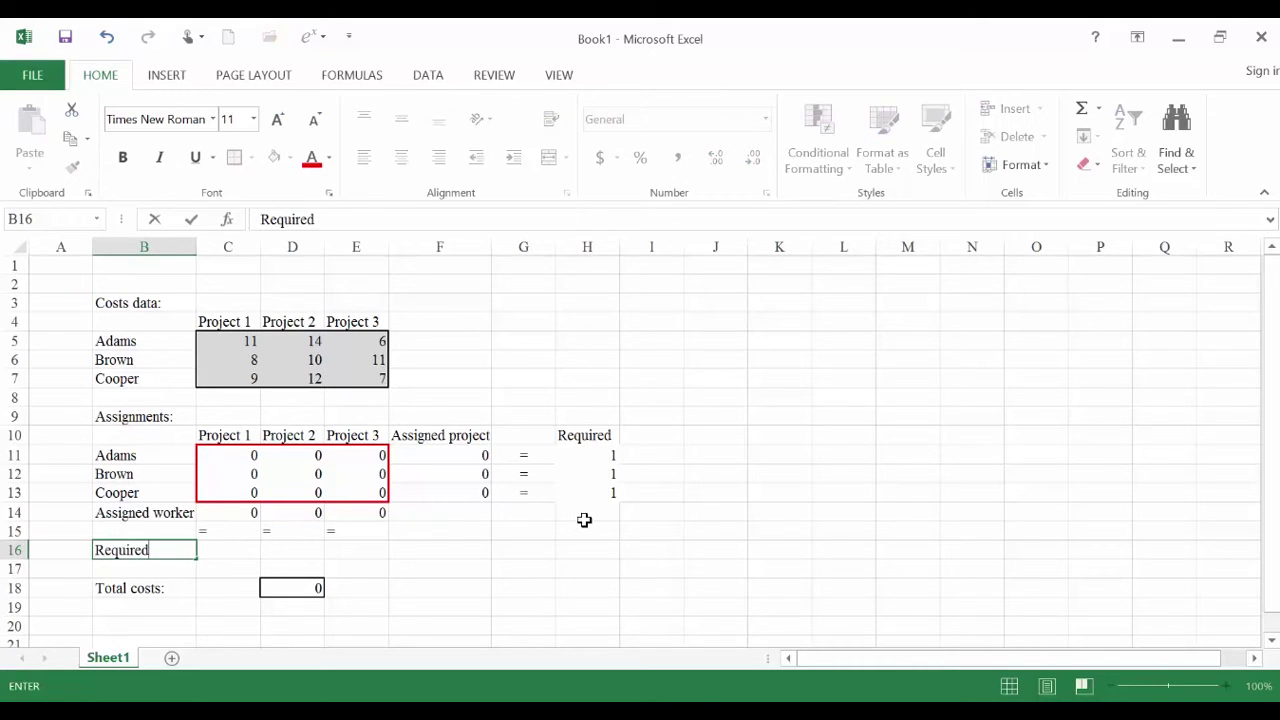
key("Tab")
type("1")
key("Tab")
type("1")
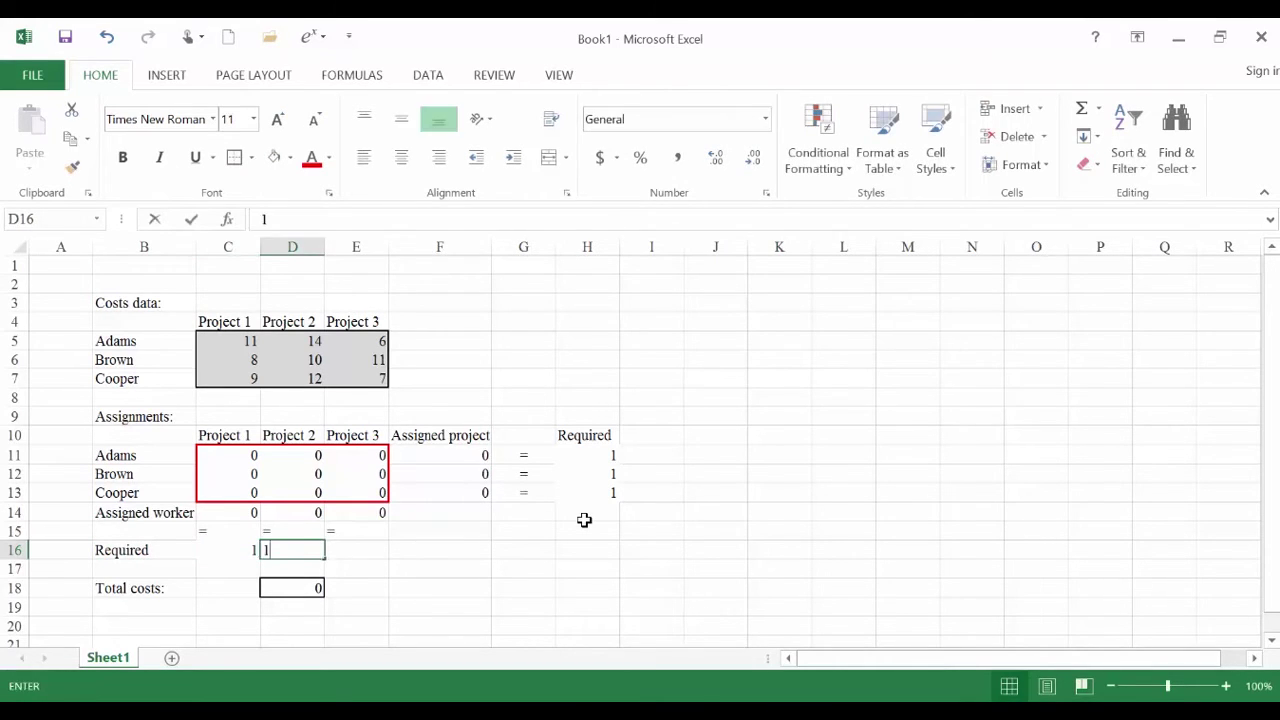
key("Tab")
type("1")
key("Tab")
key("Left")
key("Left")
key("Left")
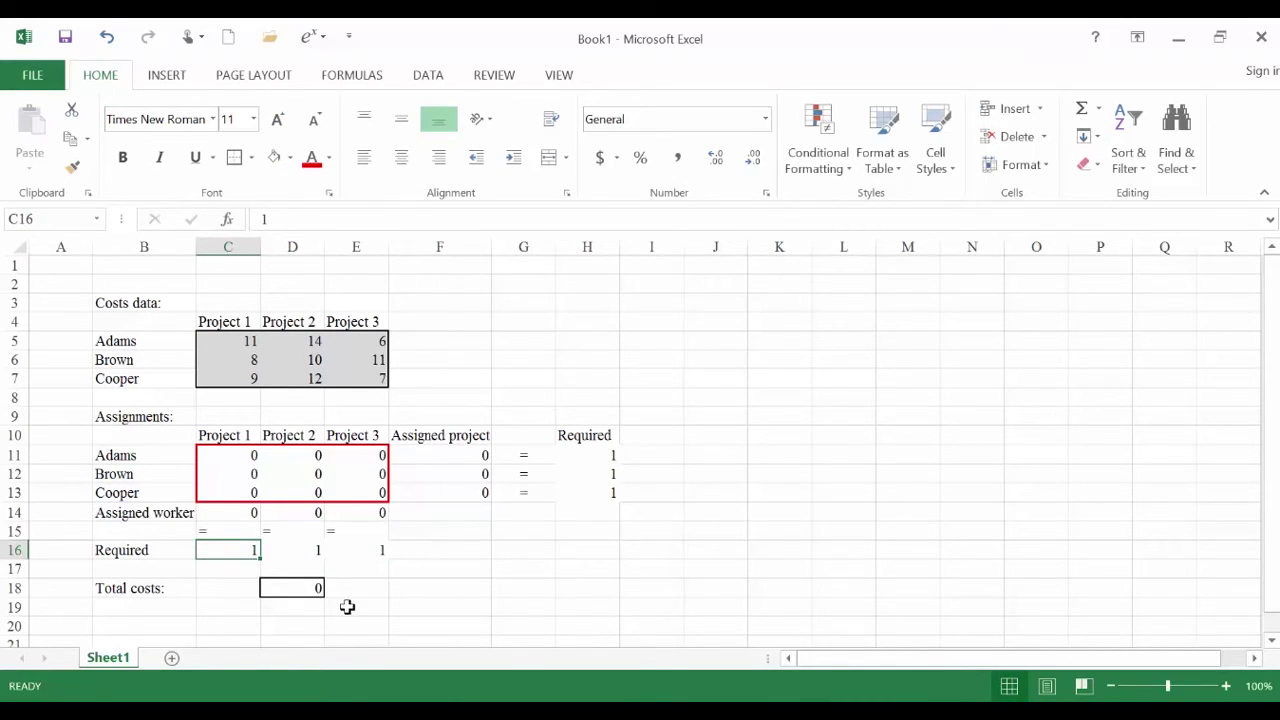
Step: Open Solver and set its objective to the total costs cell D18
left_click(292, 588)
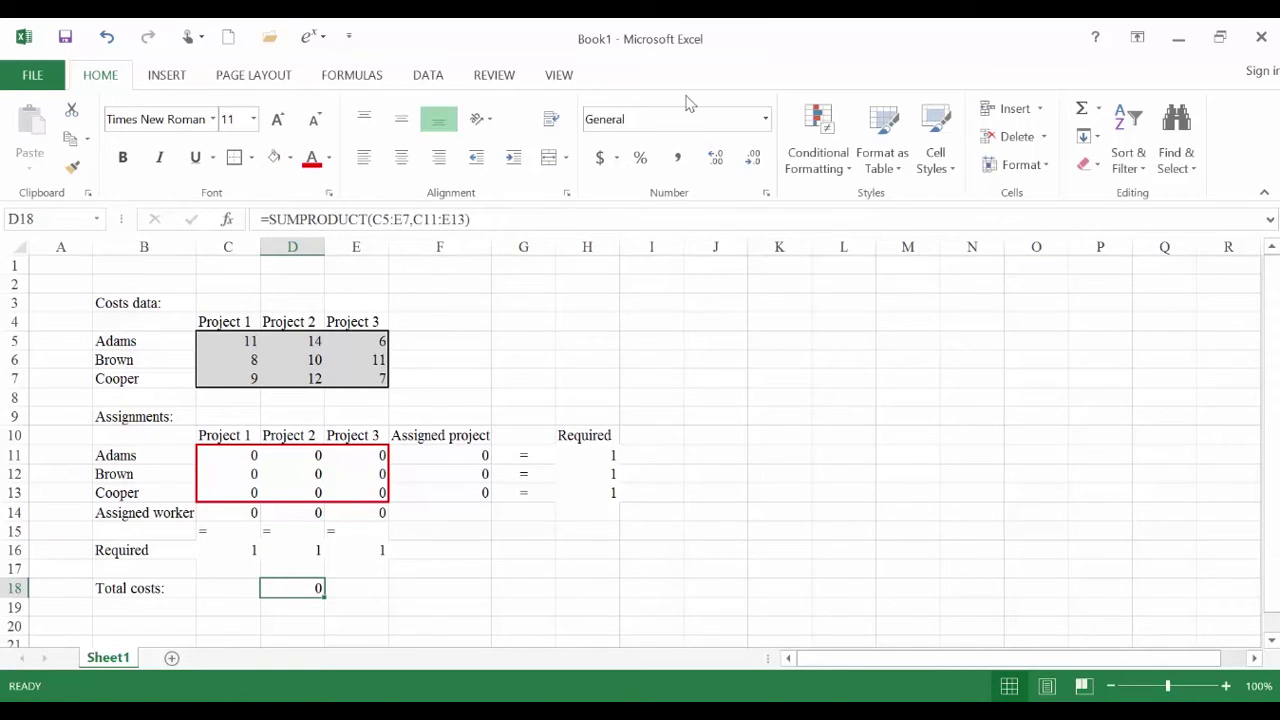
left_click(434, 77)
left_click(1008, 138)
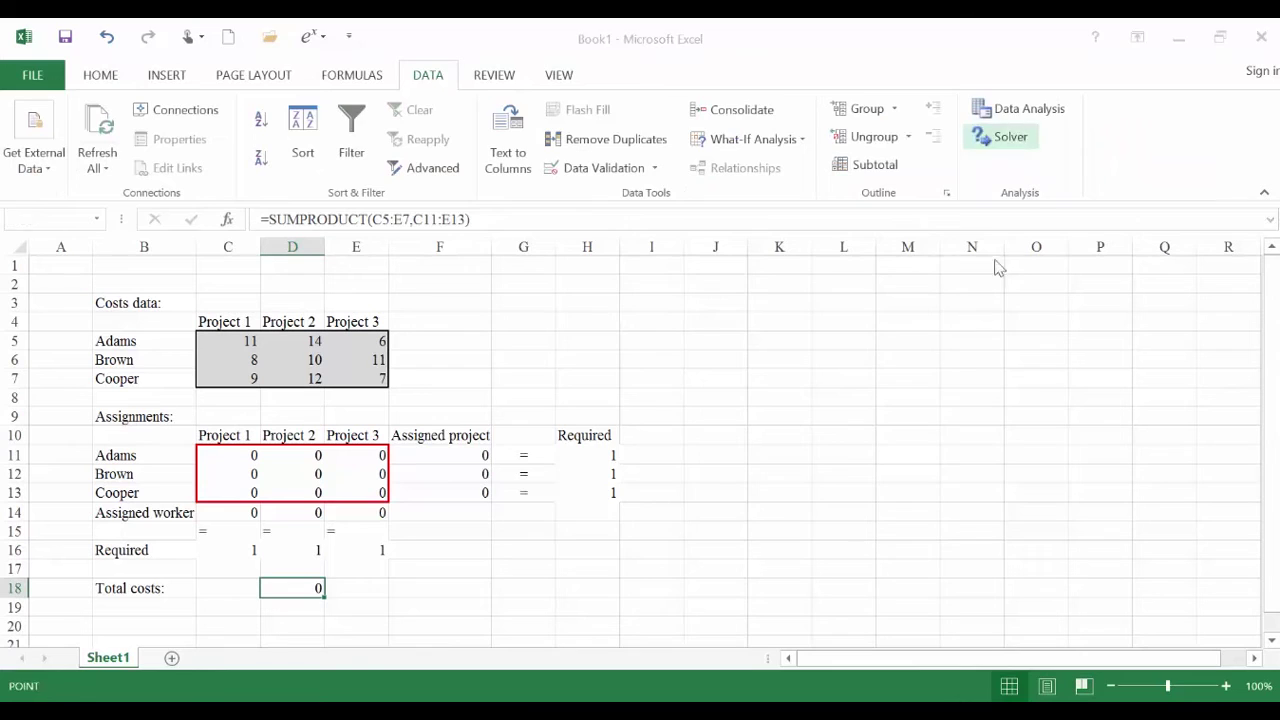
left_click_drag(659, 142, 603, 138)
left_click(316, 584)
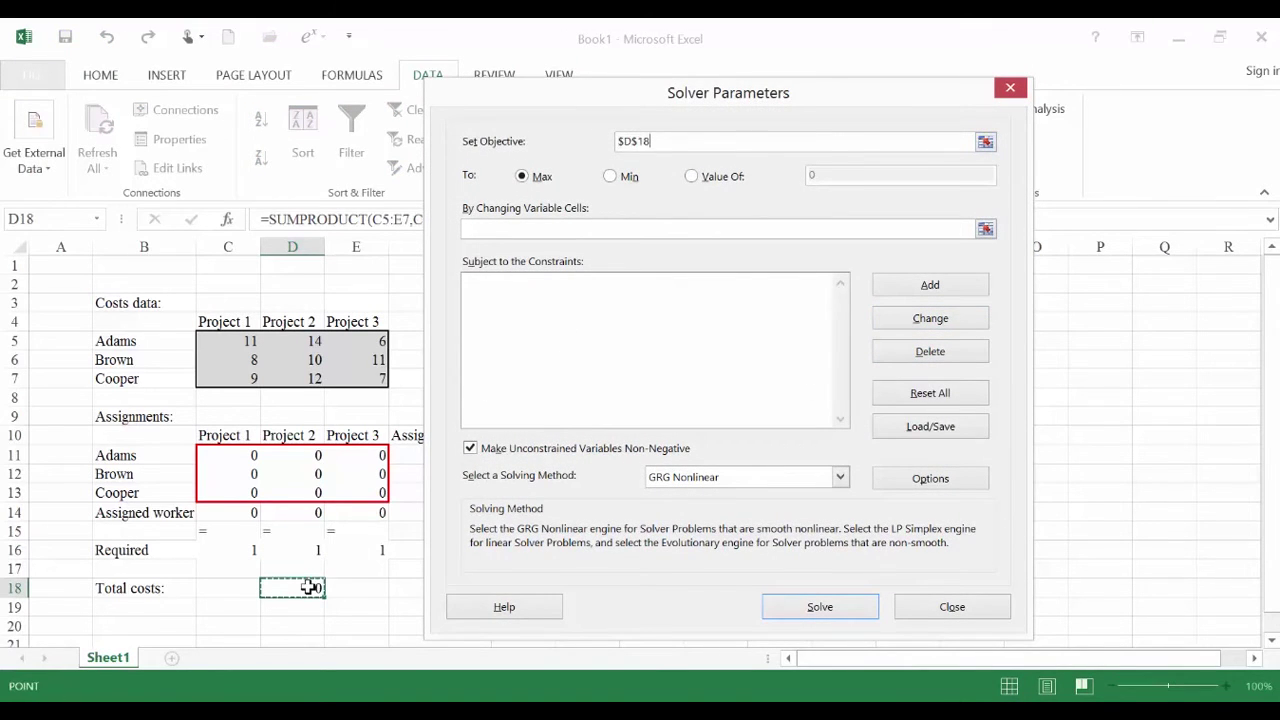
Step: Set the Solver objective to Min and use the assignment cells C11:E13 as the changing variable cells
left_click(610, 177)
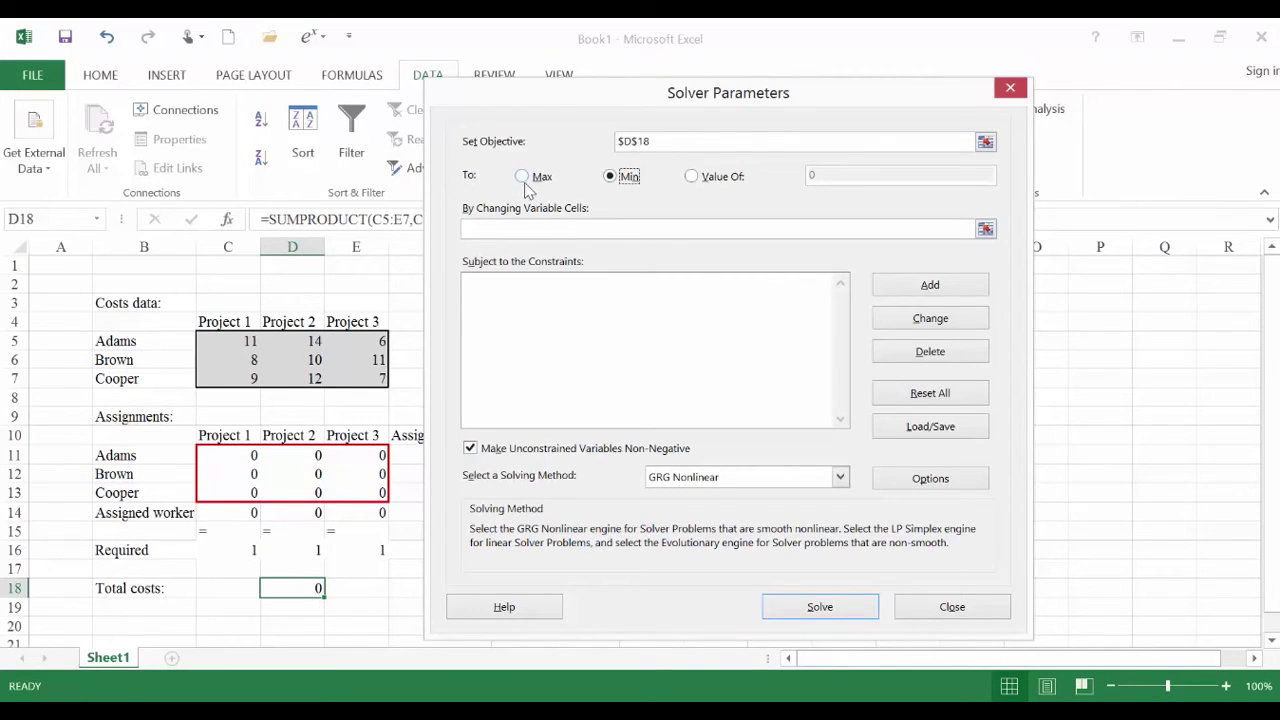
left_click(608, 232)
left_click_drag(243, 446, 356, 493)
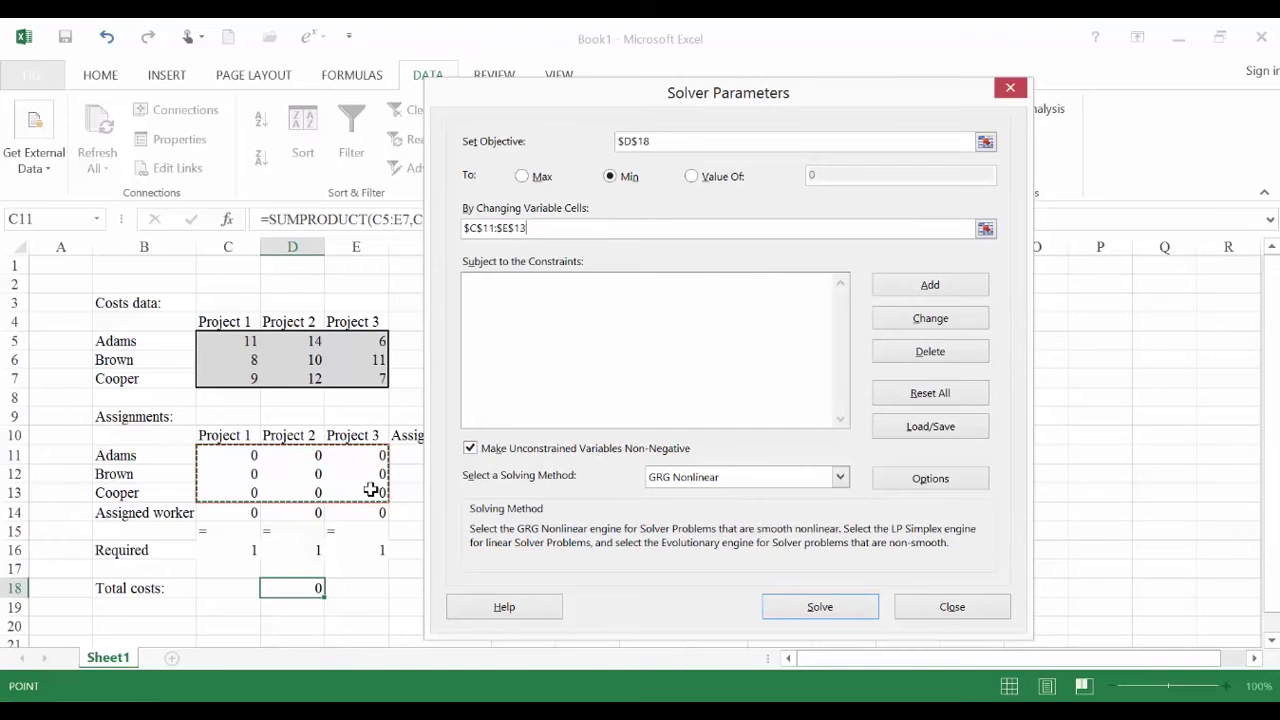
Step: Add a Solver constraint making the assignment cells C11:E13 binary
left_click(922, 290)
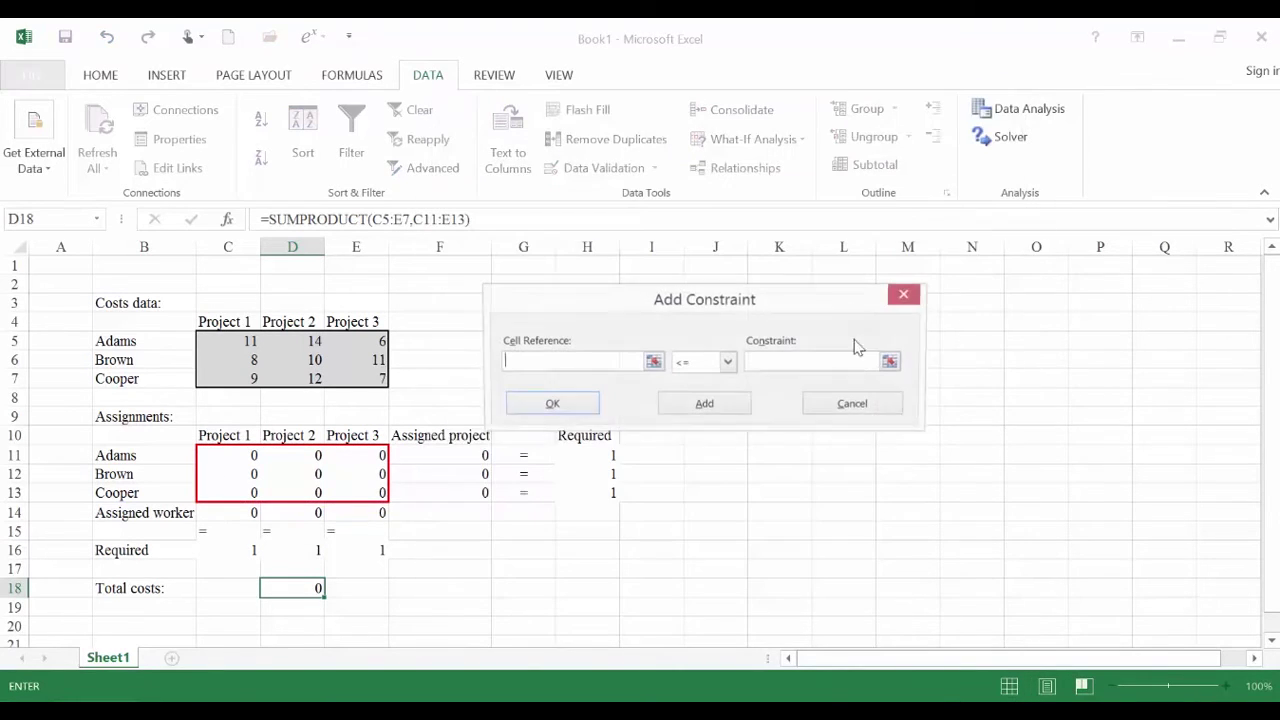
left_click_drag(763, 298, 772, 252)
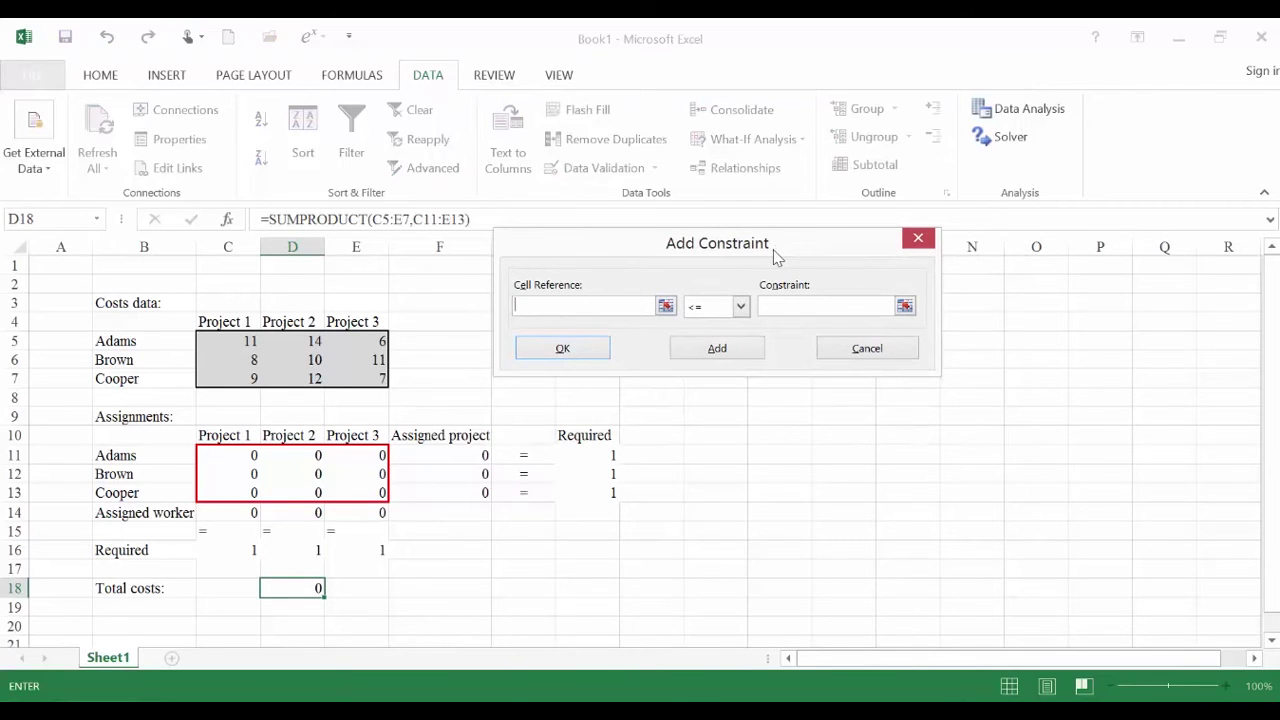
left_click_drag(239, 458, 345, 490)
left_click(741, 307)
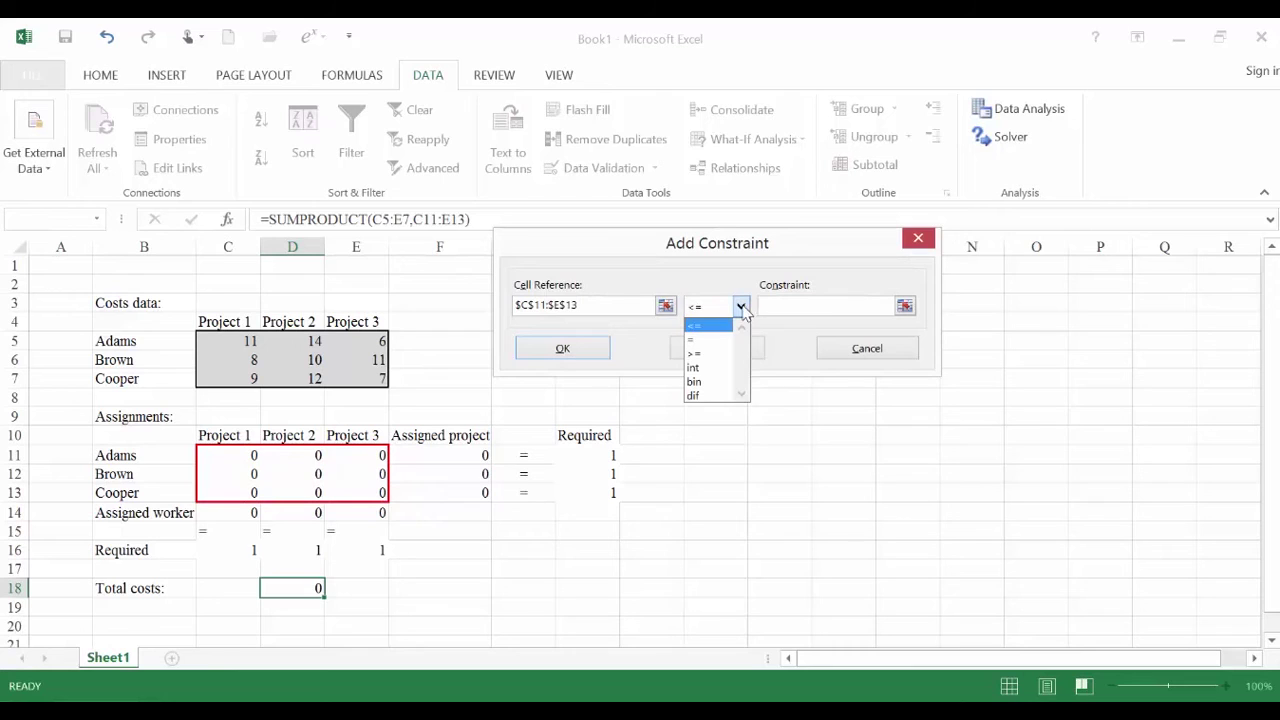
left_click(716, 381)
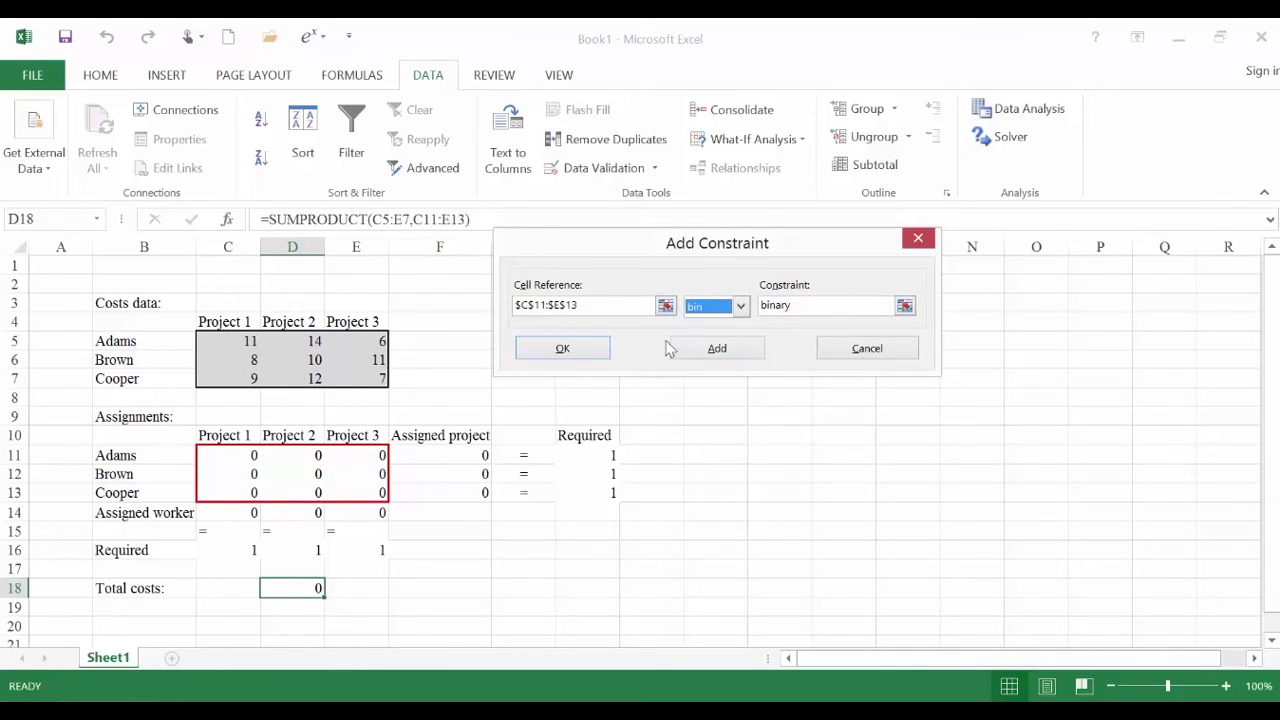
left_click(726, 350)
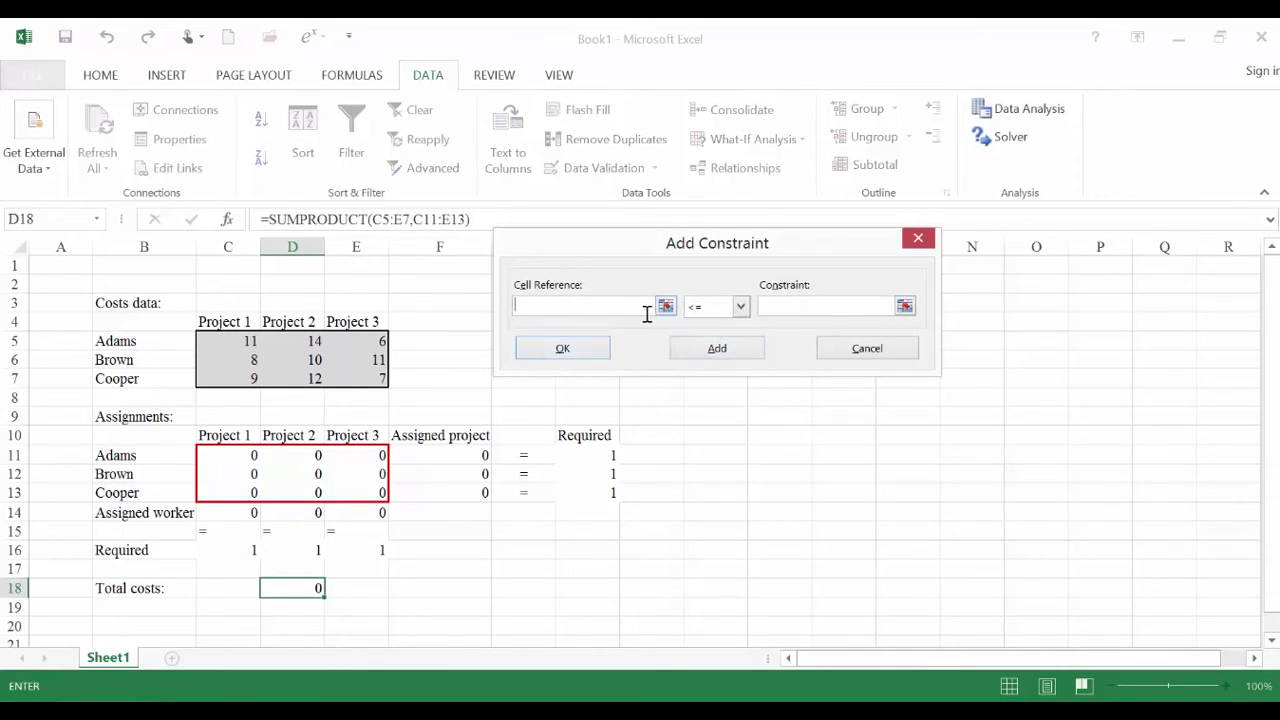
Step: Add a constraint that the assigned project totals F11:F13 equal the required values in H11:H13
left_click_drag(449, 452, 451, 492)
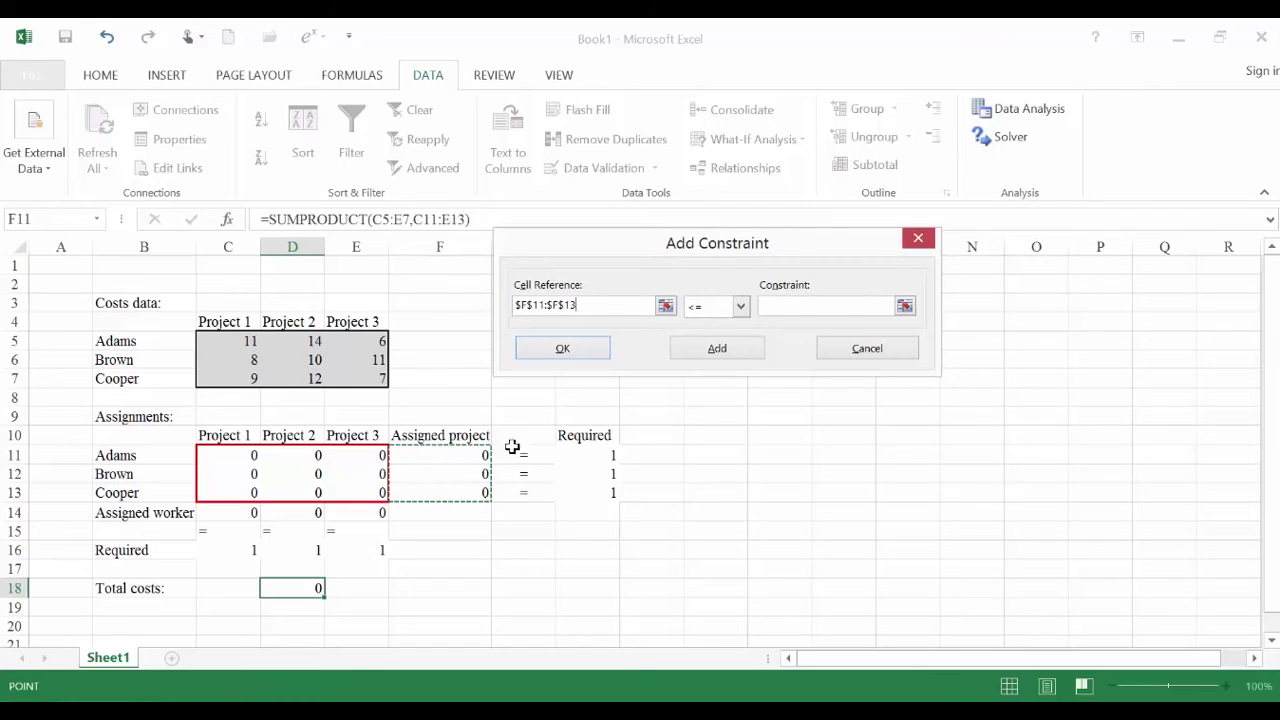
left_click(740, 306)
left_click(720, 347)
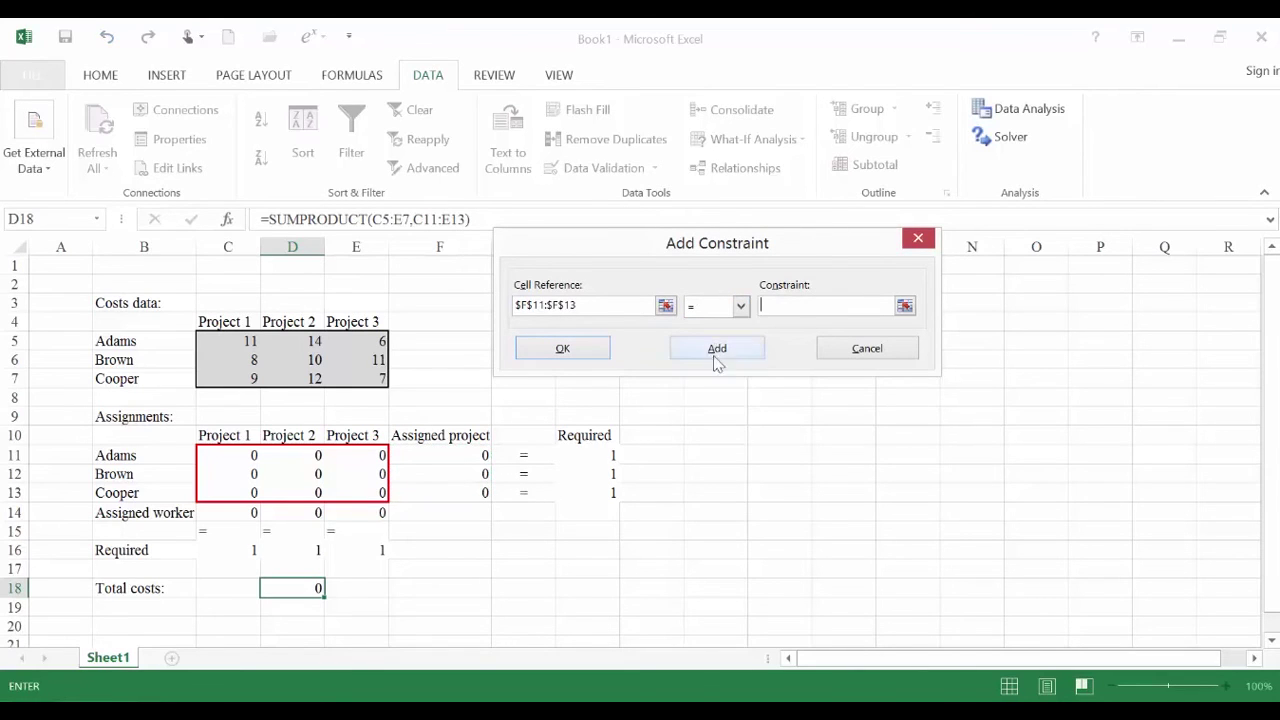
left_click_drag(590, 452, 591, 491)
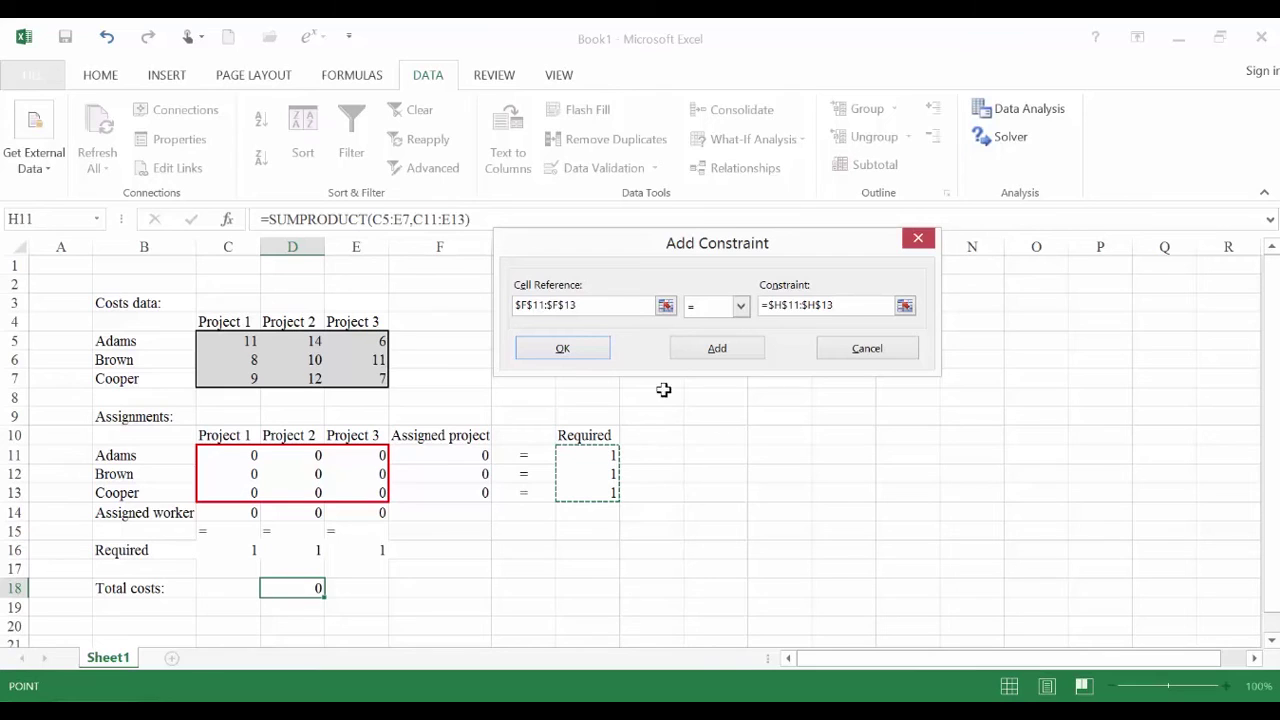
left_click(729, 350)
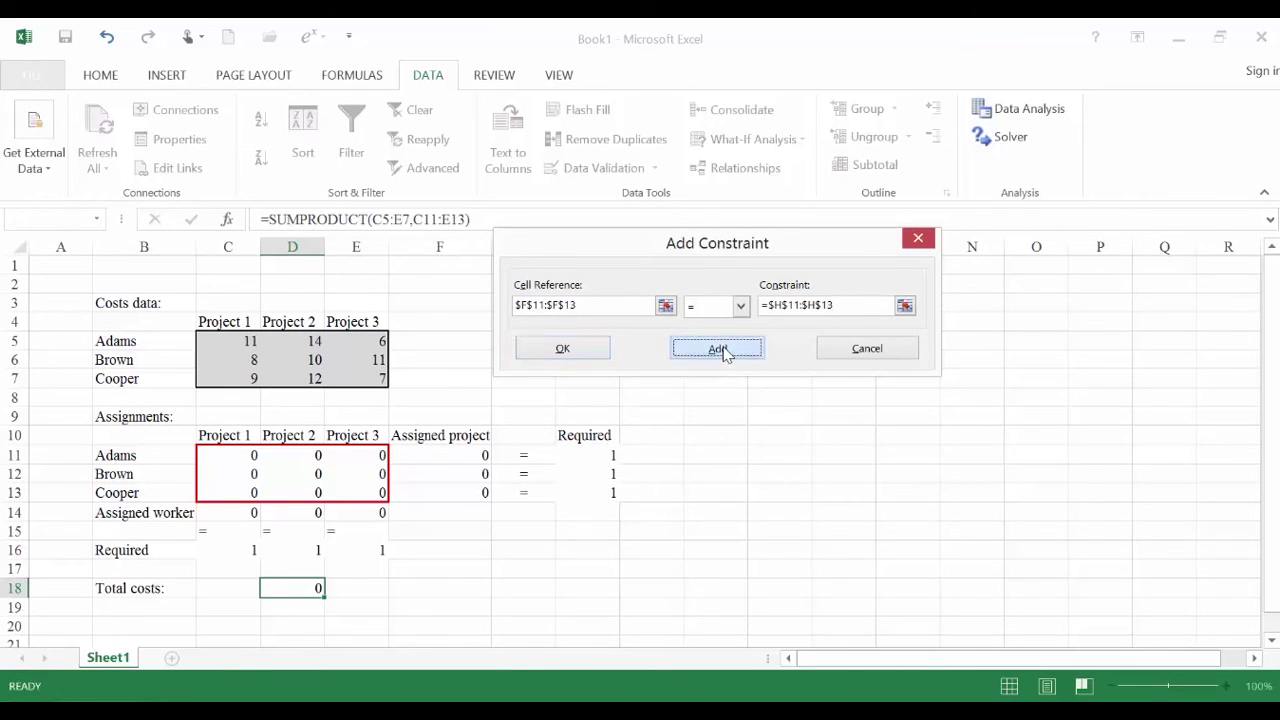
Step: Add a constraint that the assigned worker totals C14:E14 equal C16:E16, and return to the Solver parameters
left_click_drag(250, 514, 372, 510)
left_click(740, 306)
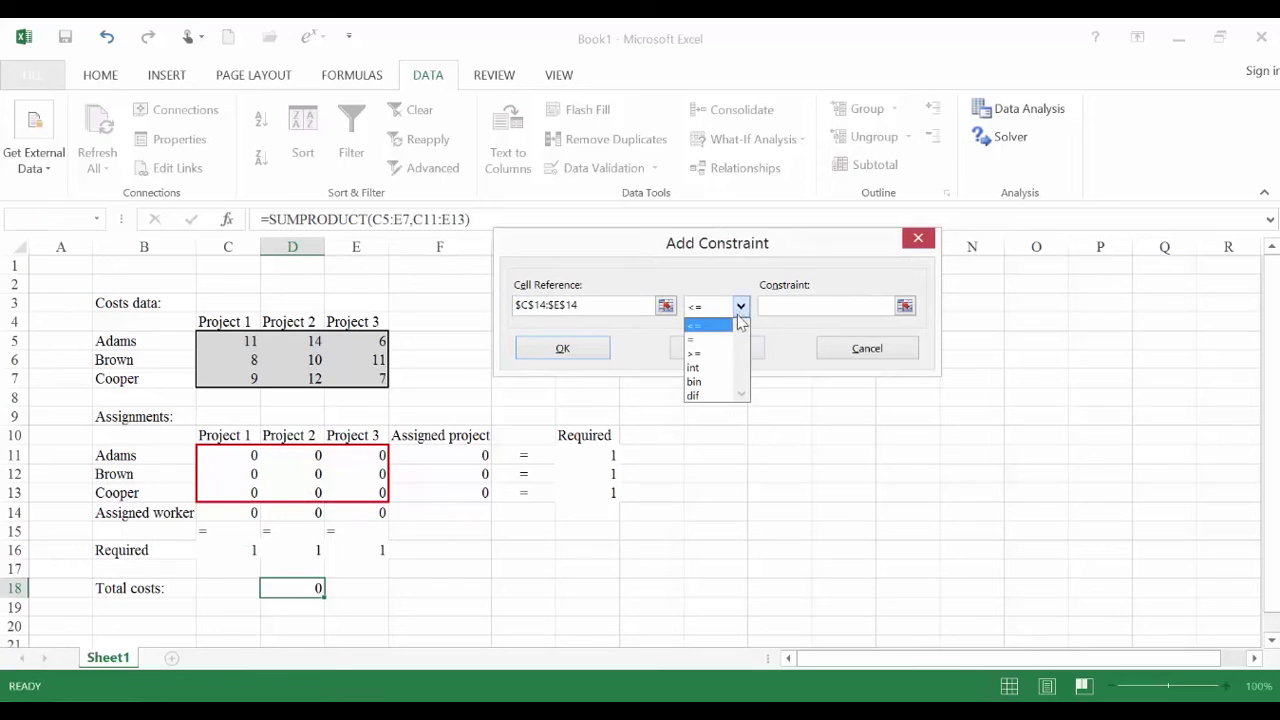
left_click(729, 340)
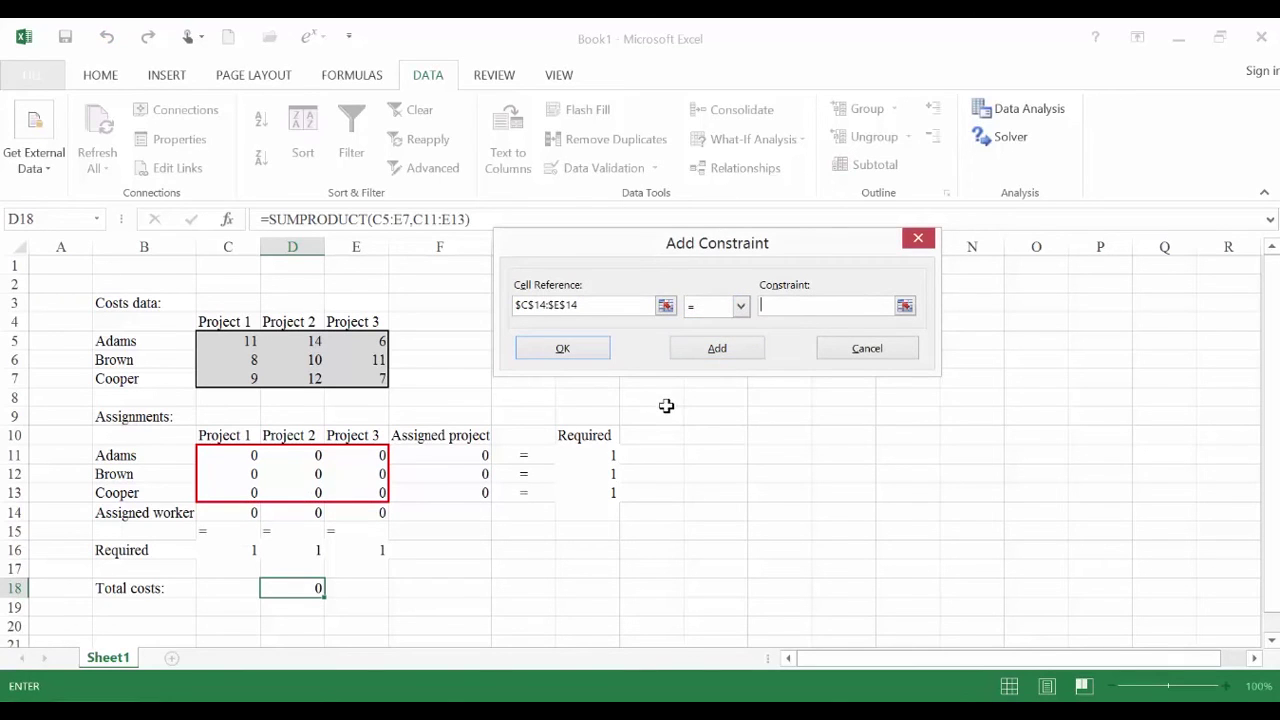
left_click_drag(240, 551, 340, 550)
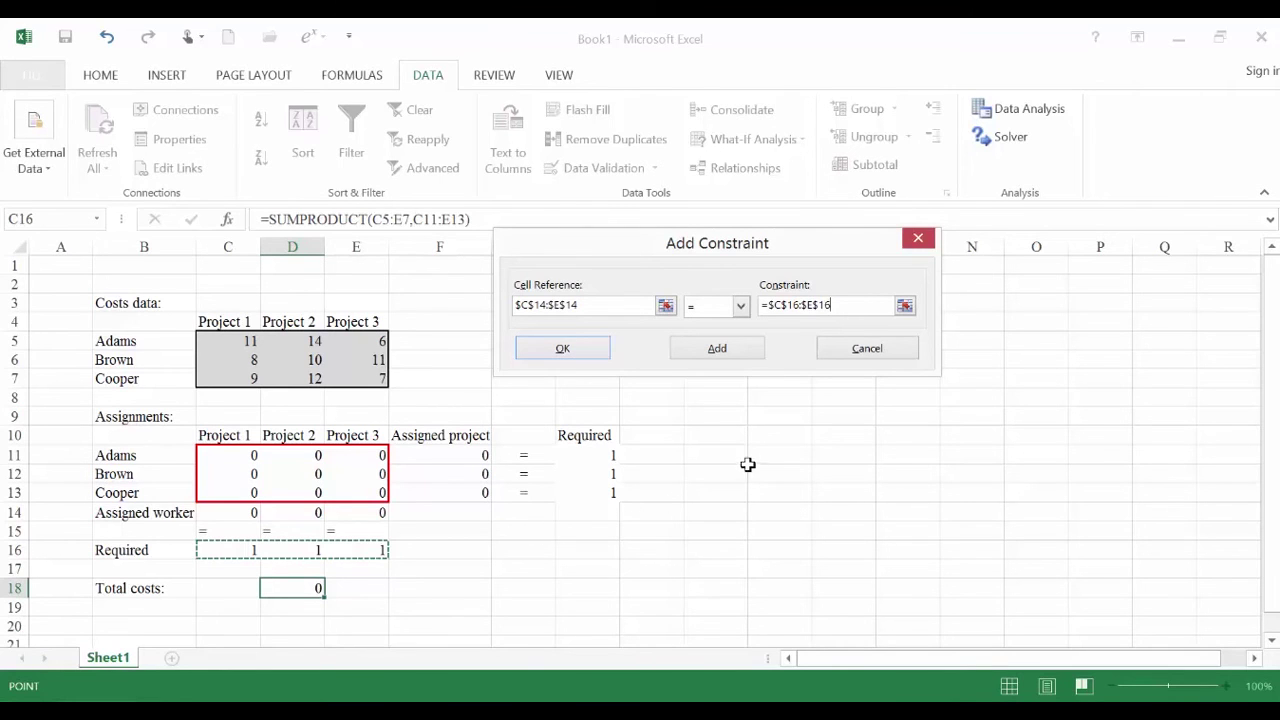
left_click(588, 355)
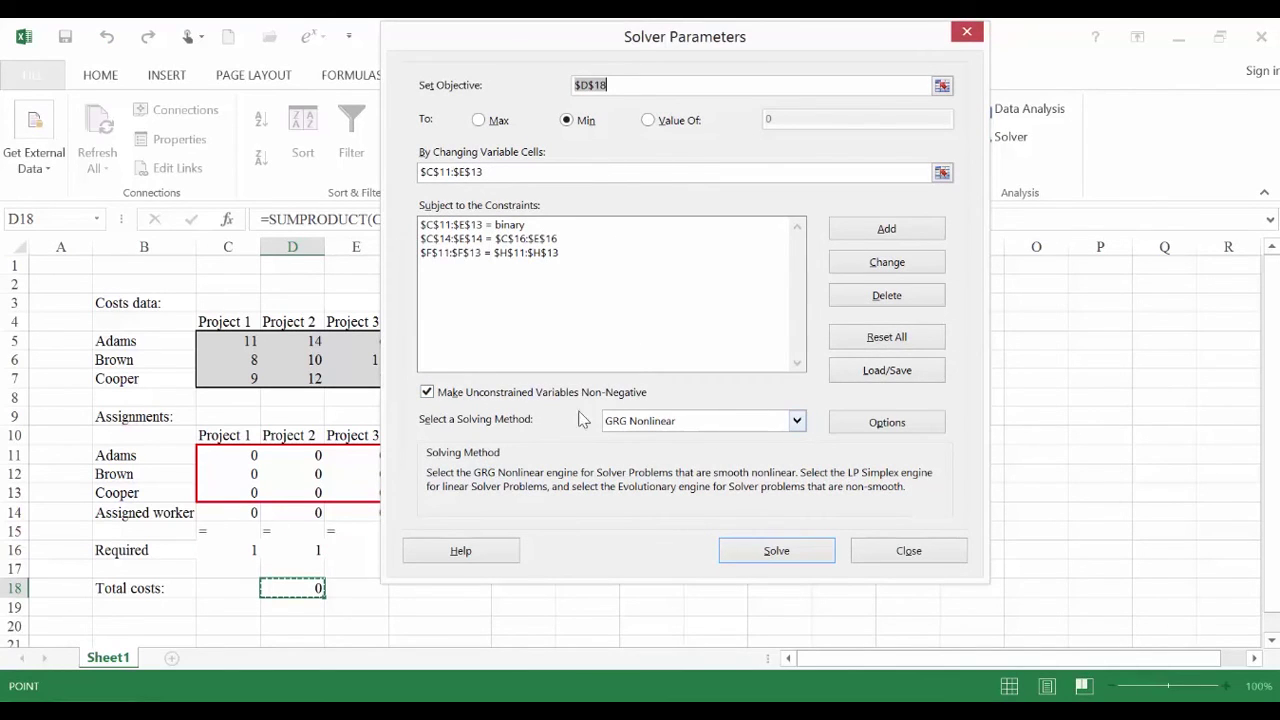
Step: Choose Simplex LP as the solving method, solve the model and accept the Solver results
left_click(795, 423)
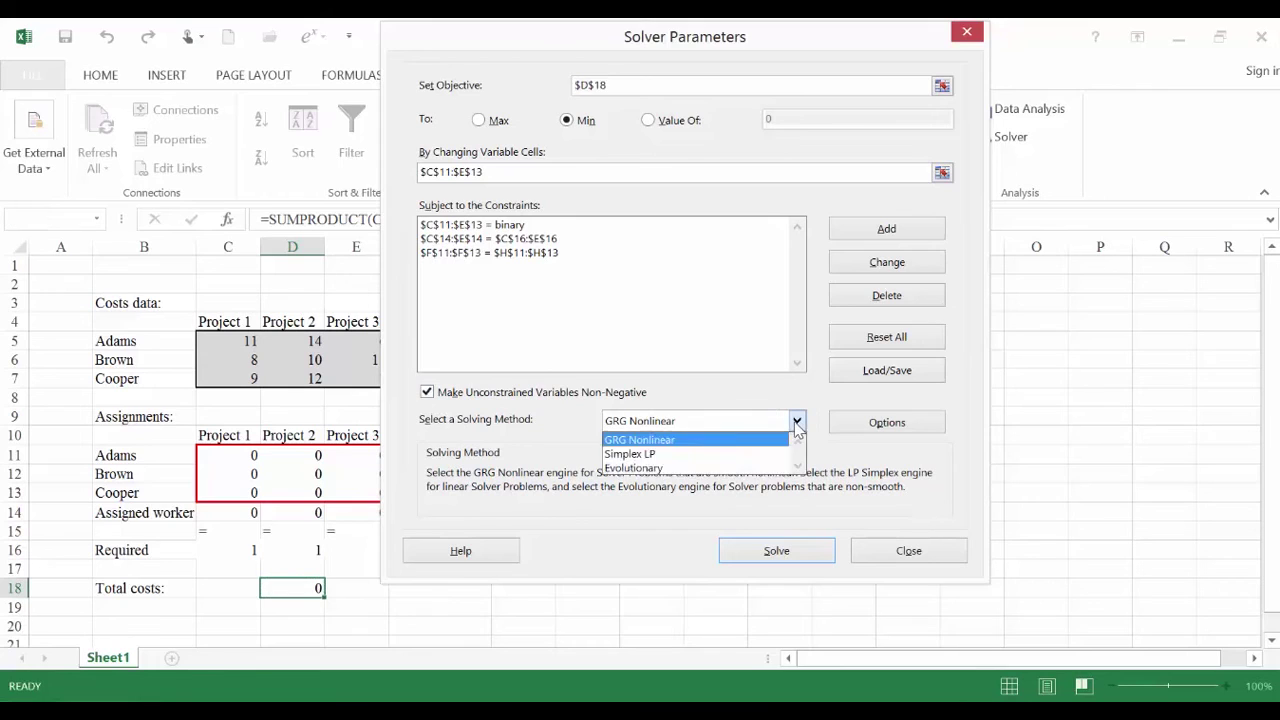
left_click(695, 456)
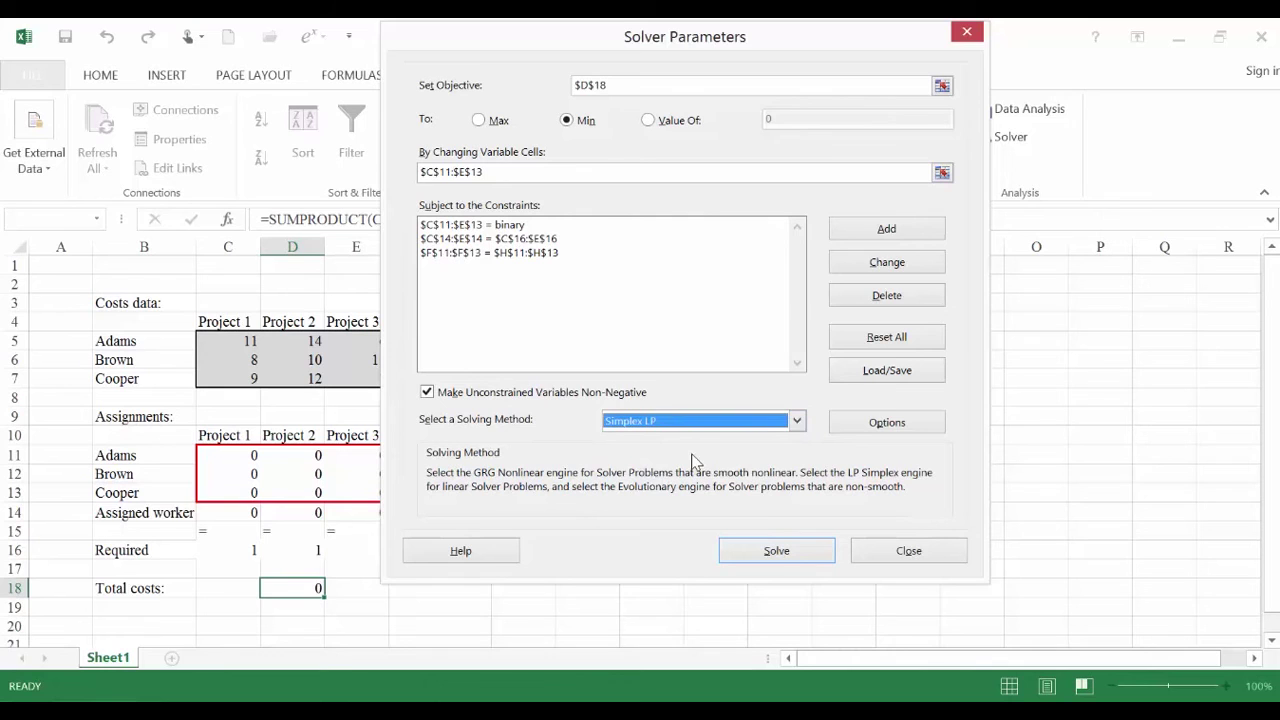
left_click(775, 551)
left_click(462, 398)
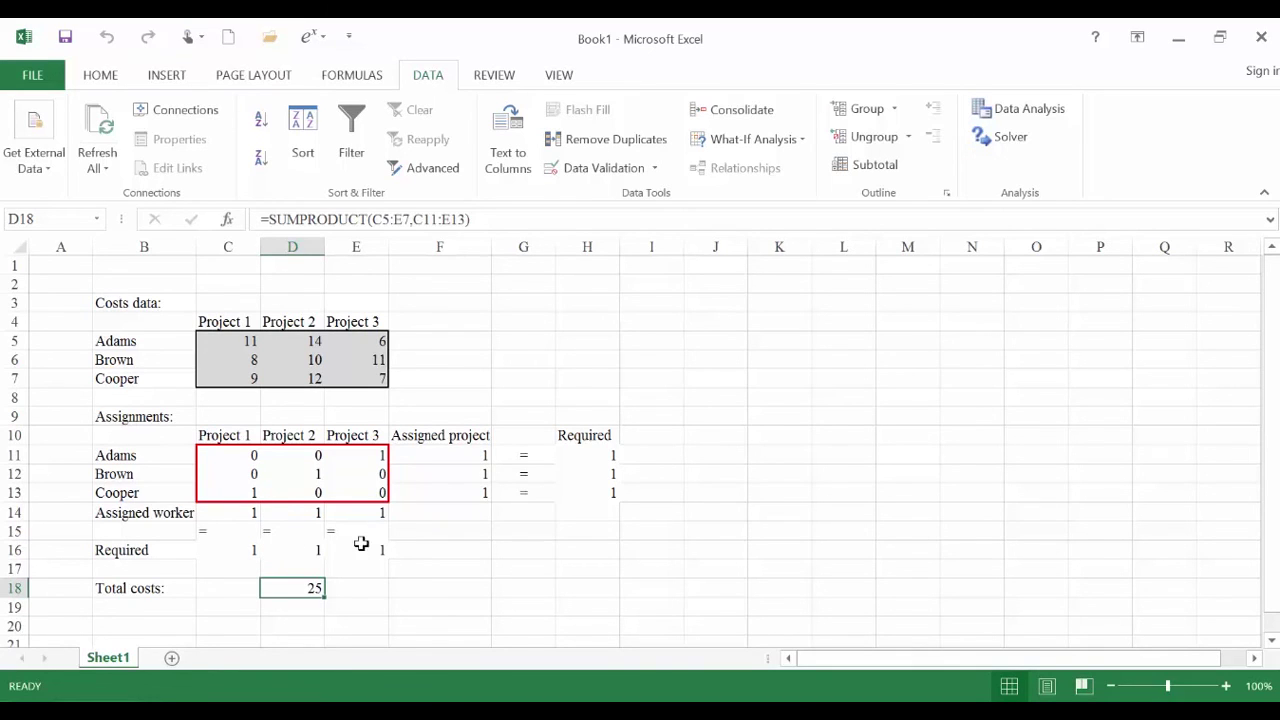
Step: Check the solved assignments against the required values in row 16 and column H, and review the total costs in D18
left_click(308, 550)
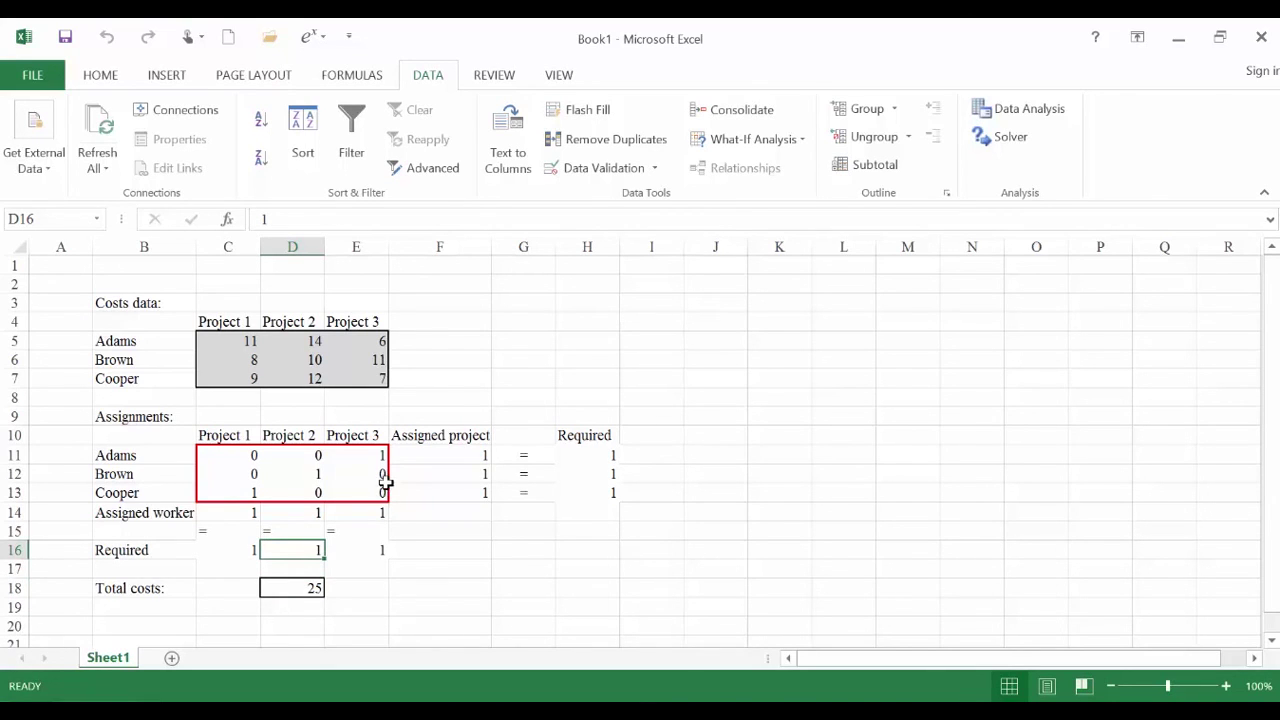
left_click(374, 553)
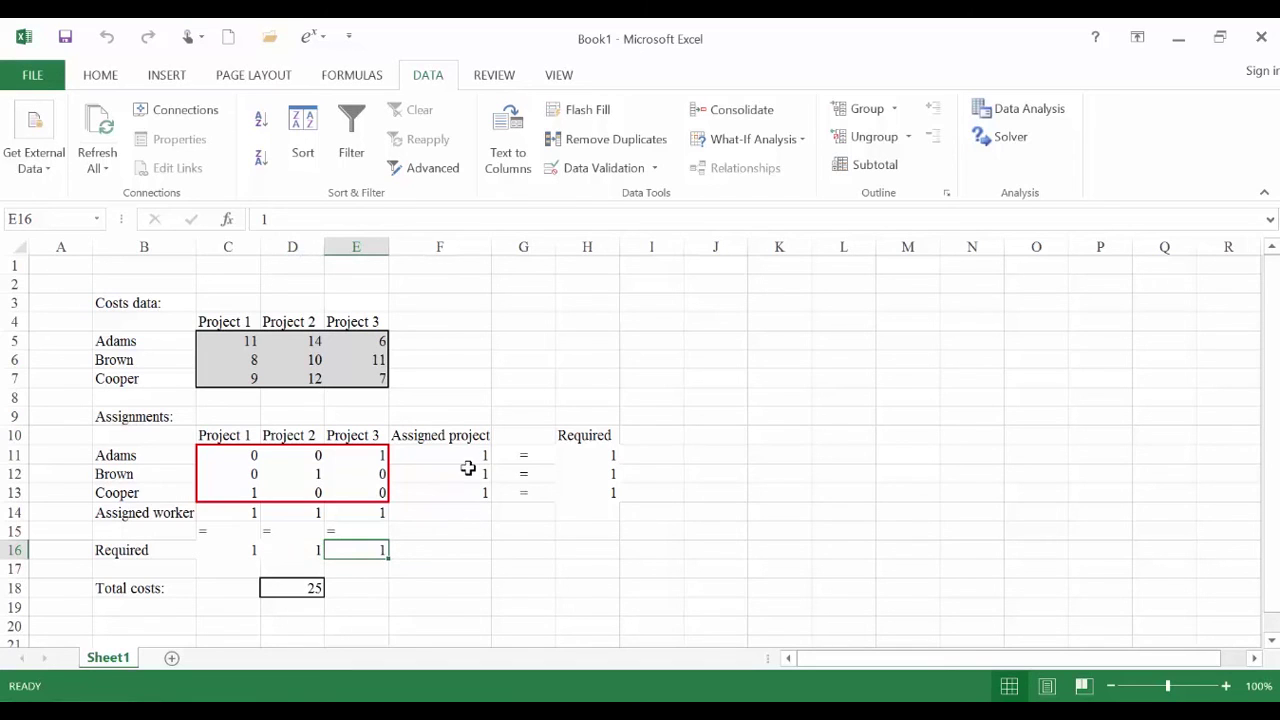
left_click(597, 459)
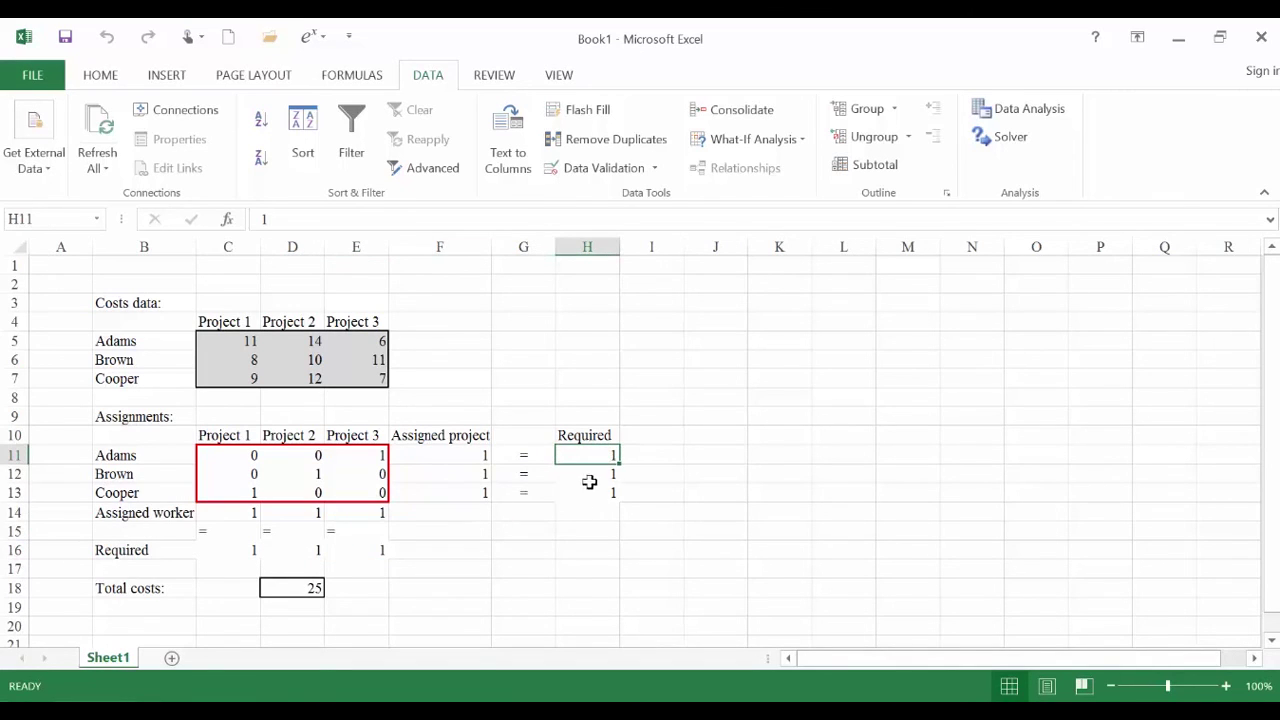
left_click(308, 589)
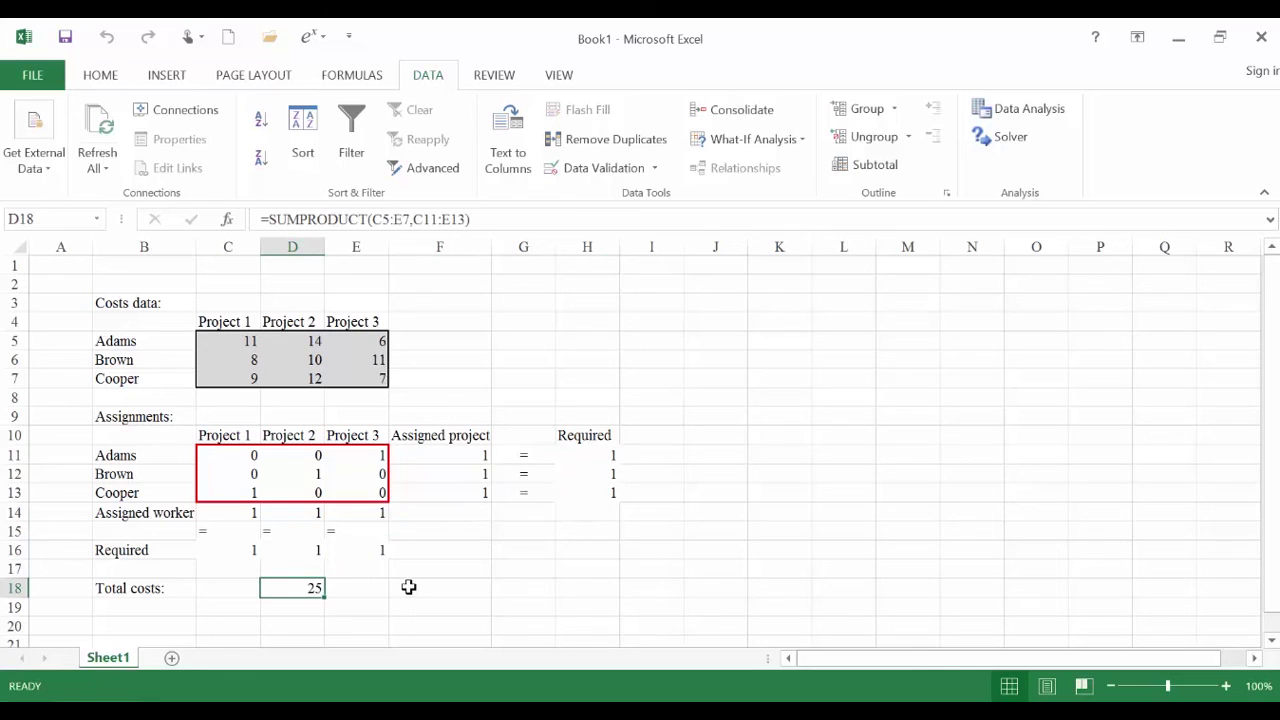